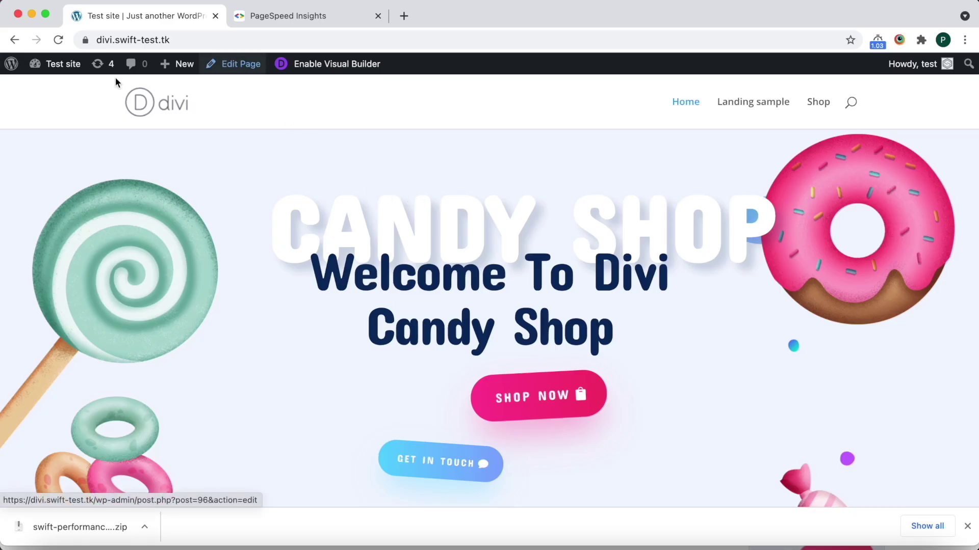
pyautogui.moveTo(52, 71)
pyautogui.click(292, 18)
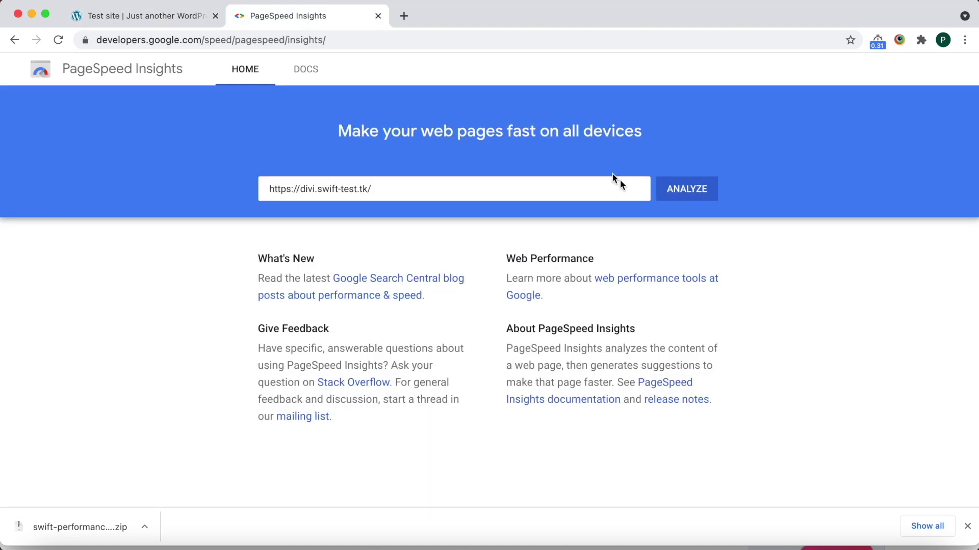
# Analyze the Divi homepage and review the mobile report scoring 62
pyautogui.click(685, 194)
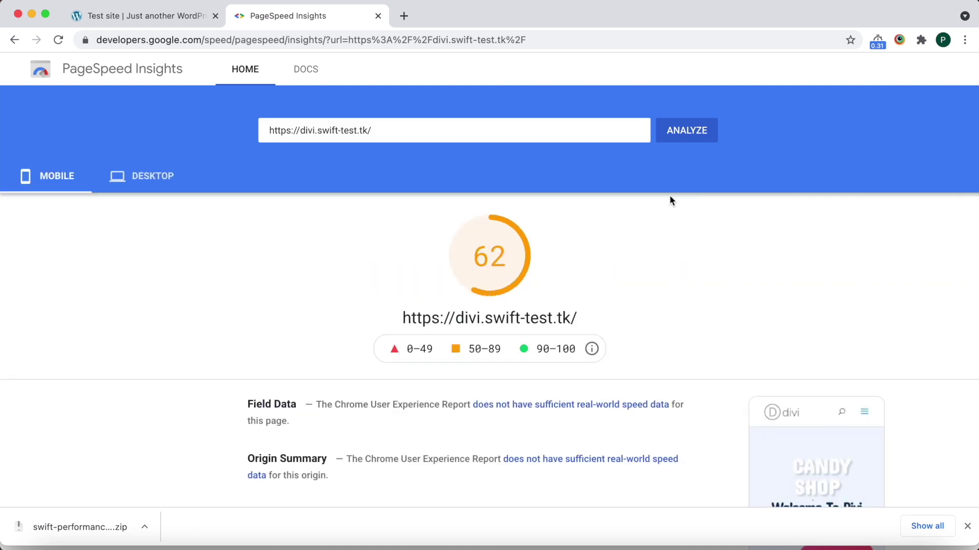
pyautogui.scroll(-12, 474, 261)
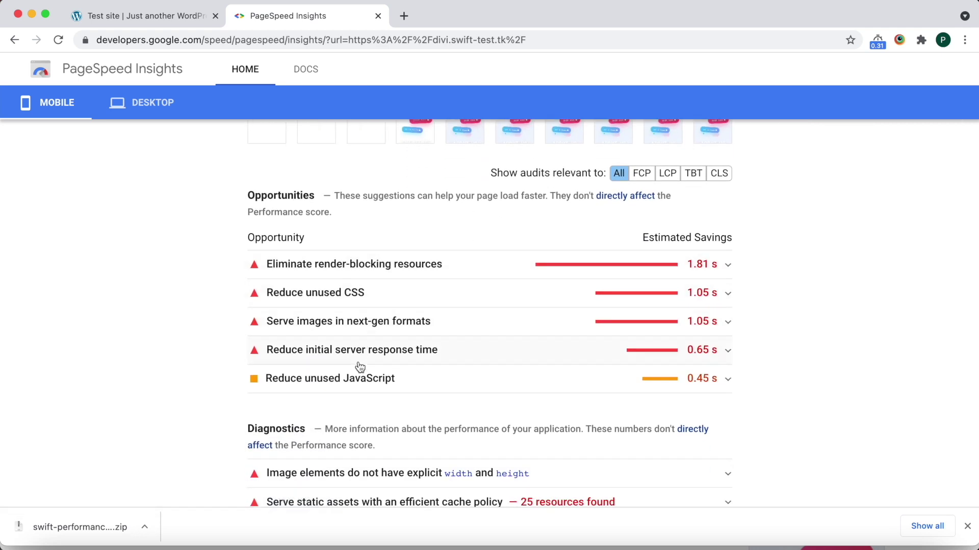
pyautogui.scroll(12, 360, 367)
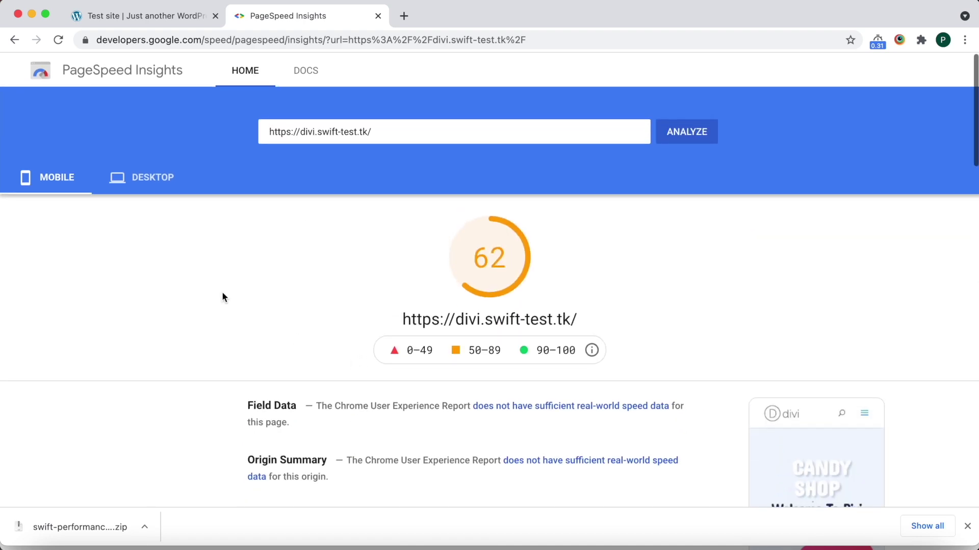
# Check the 97 desktop score, then return to the mobile results
pyautogui.click(139, 180)
pyautogui.scroll(-10, 343, 276)
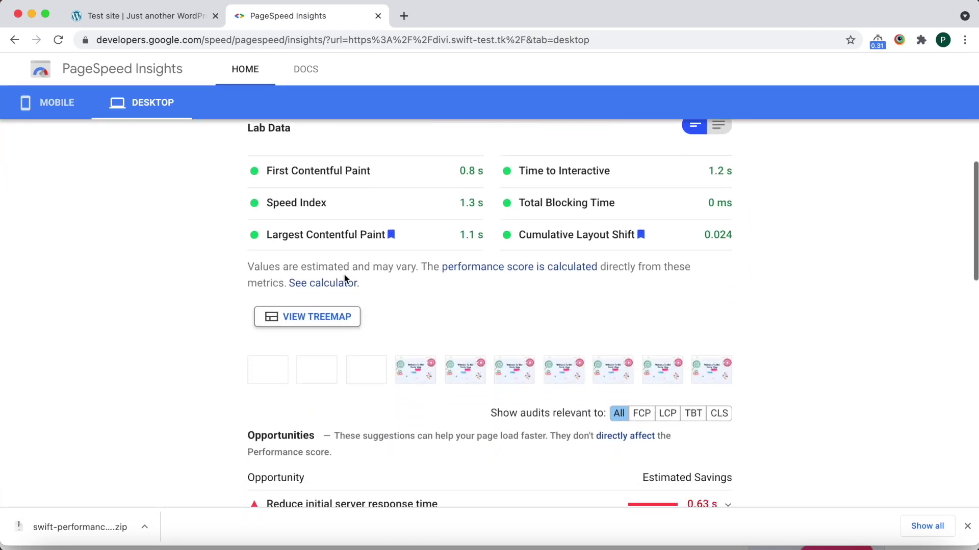
pyautogui.scroll(10, 365, 277)
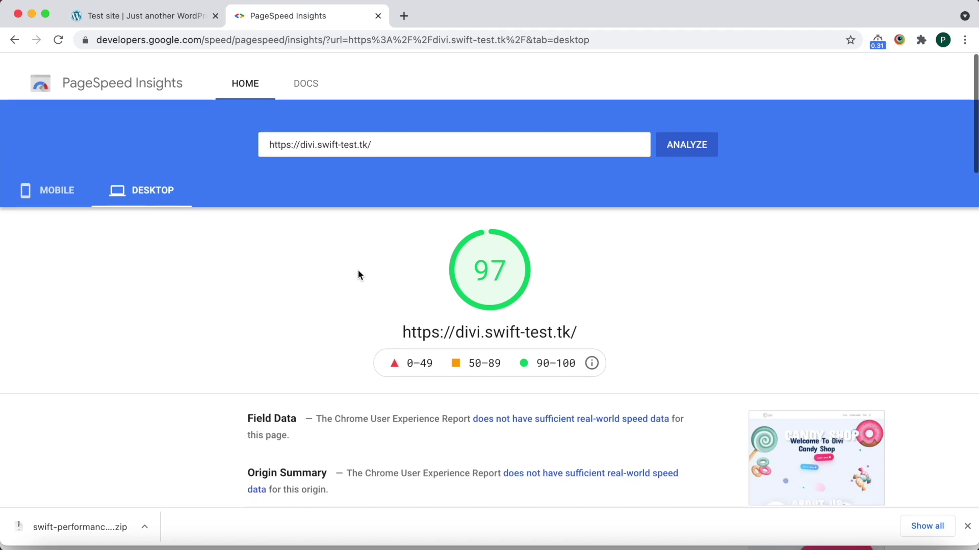
pyautogui.click(57, 174)
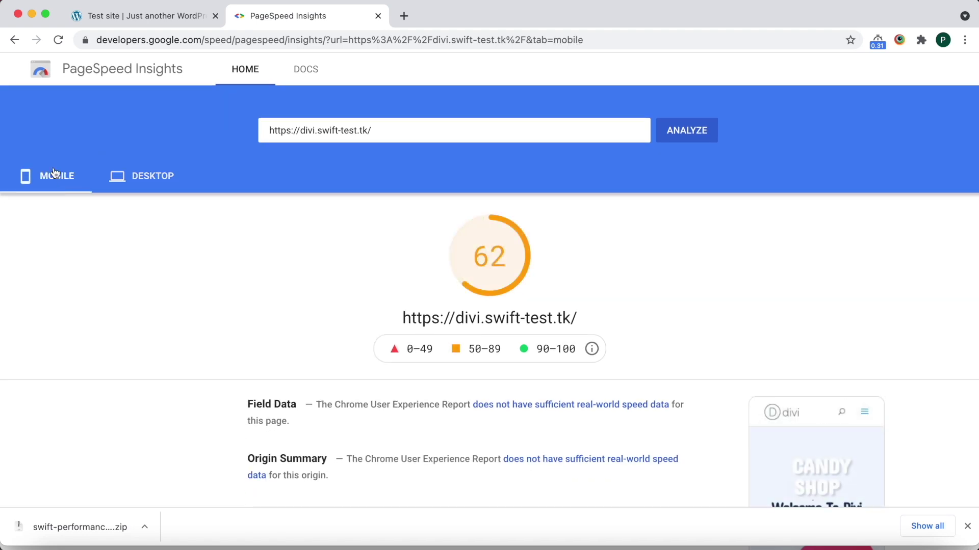
pyautogui.click(138, 16)
# Activate the Swift Performance plugin from Installed Plugins
pyautogui.click(54, 68)
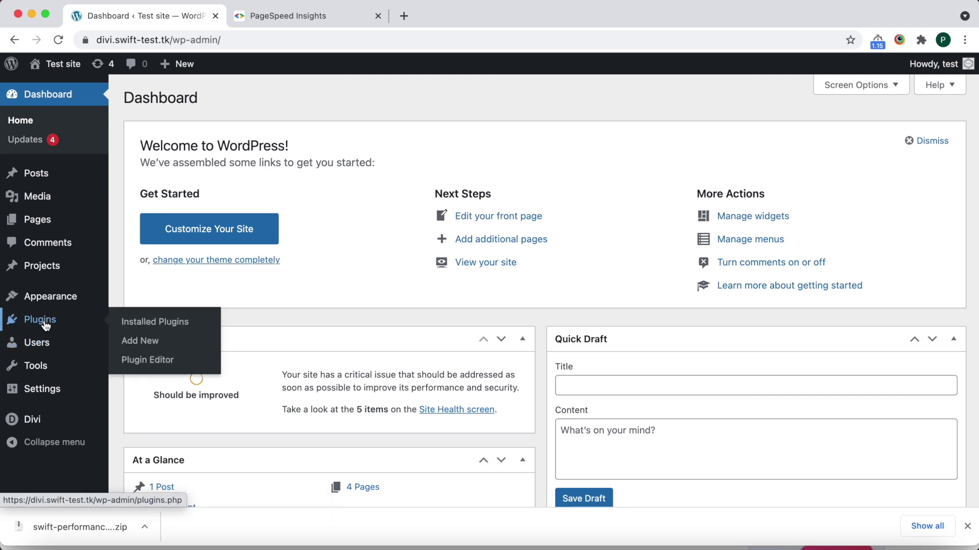
pyautogui.click(144, 326)
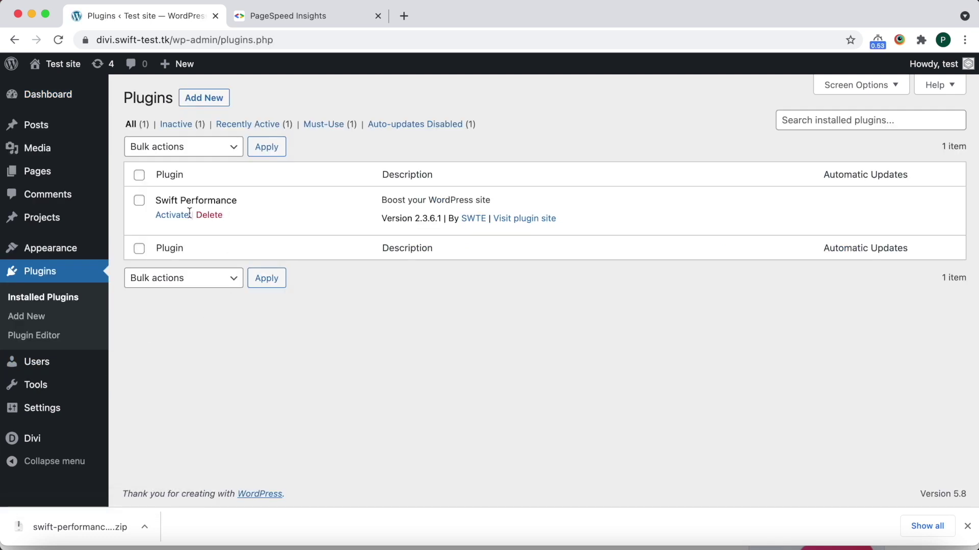
pyautogui.click(168, 216)
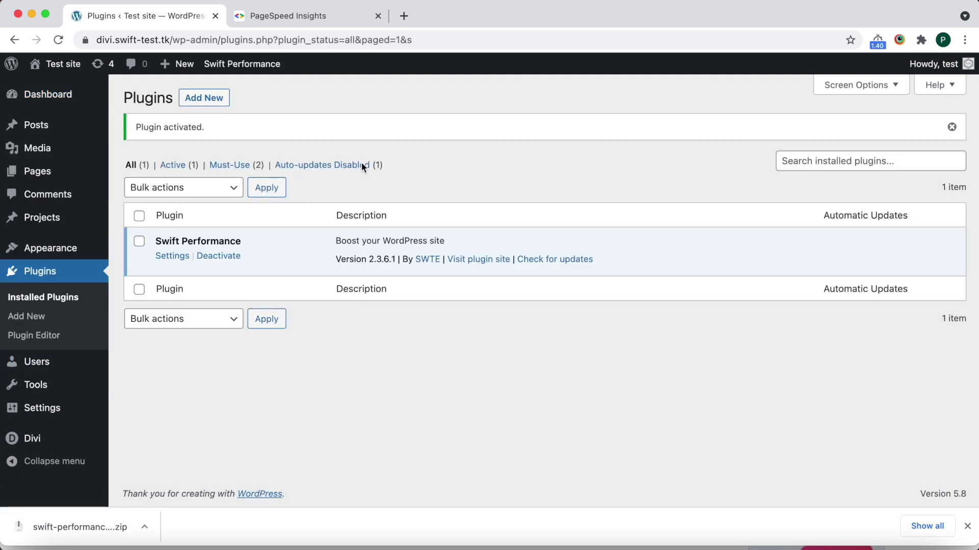
# View Swift Performance's Image Optimizer stats: 330 optimized images, 2.66Mb saved, 0 queued
pyautogui.moveTo(244, 64)
pyautogui.click(237, 88)
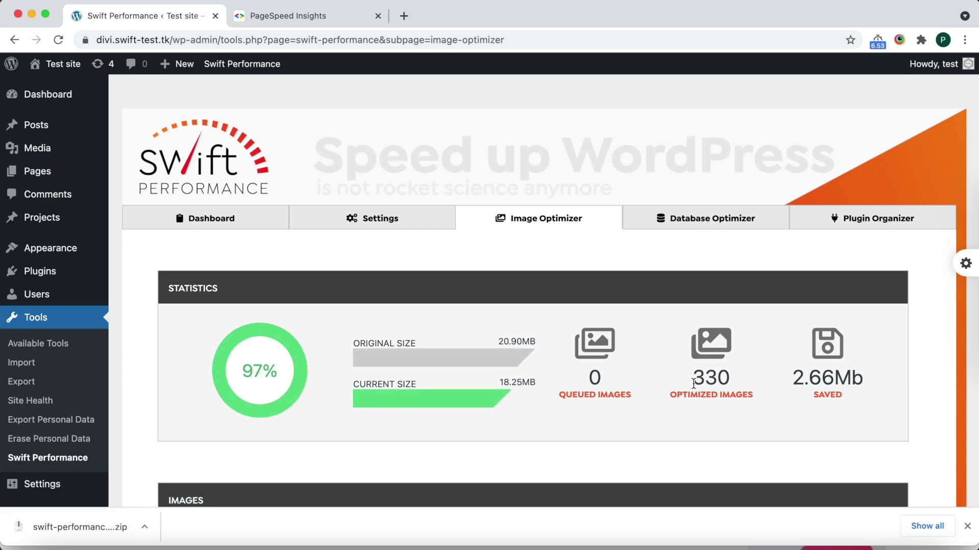
pyautogui.scroll(-9, 693, 385)
pyautogui.scroll(10, 693, 386)
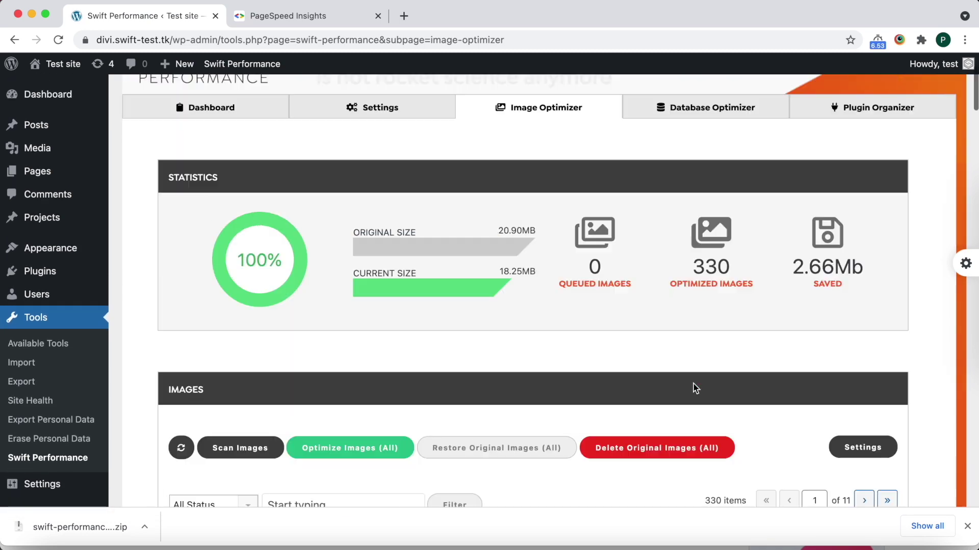
# Browse Swift Performance's Optimization settings for Scripts, Fonts and Styles
pyautogui.moveTo(236, 65)
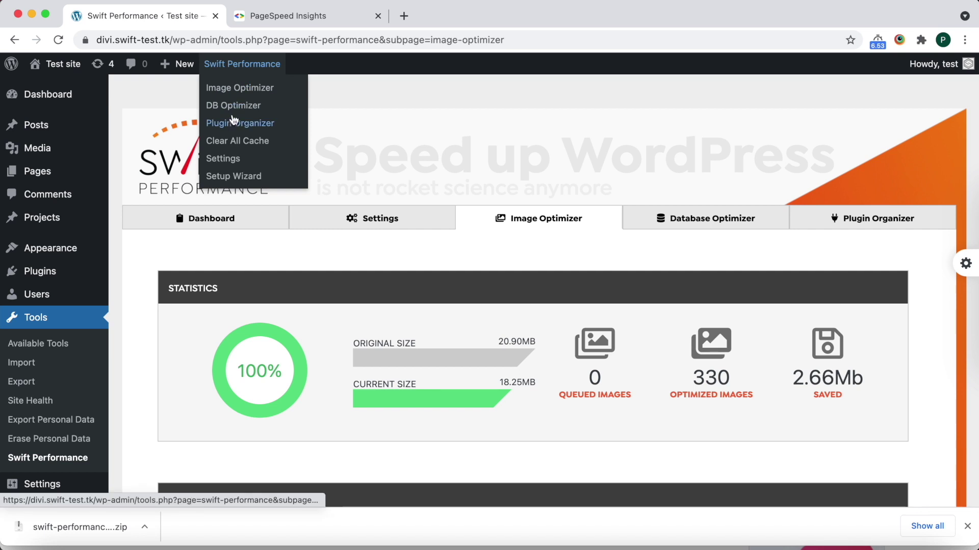
pyautogui.click(223, 158)
pyautogui.scroll(-5, 348, 283)
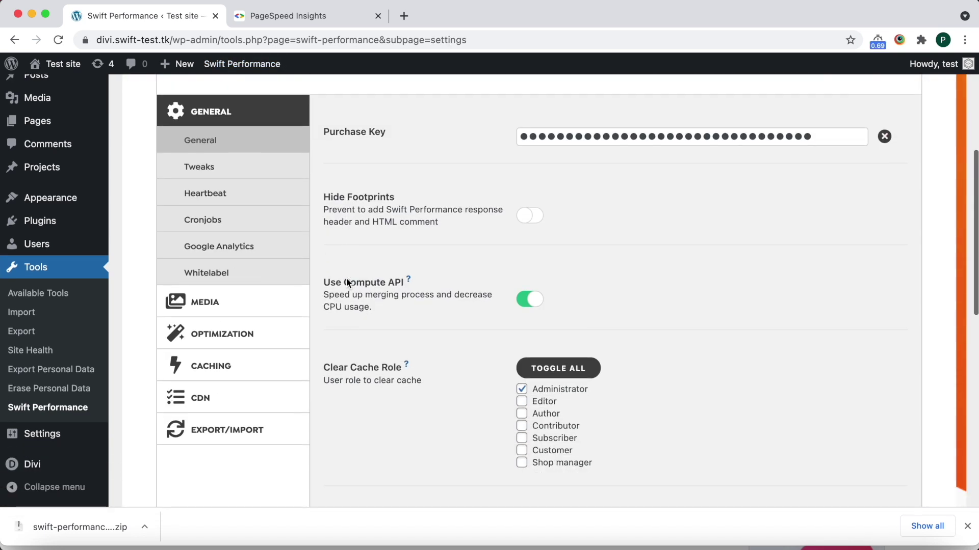
pyautogui.click(264, 324)
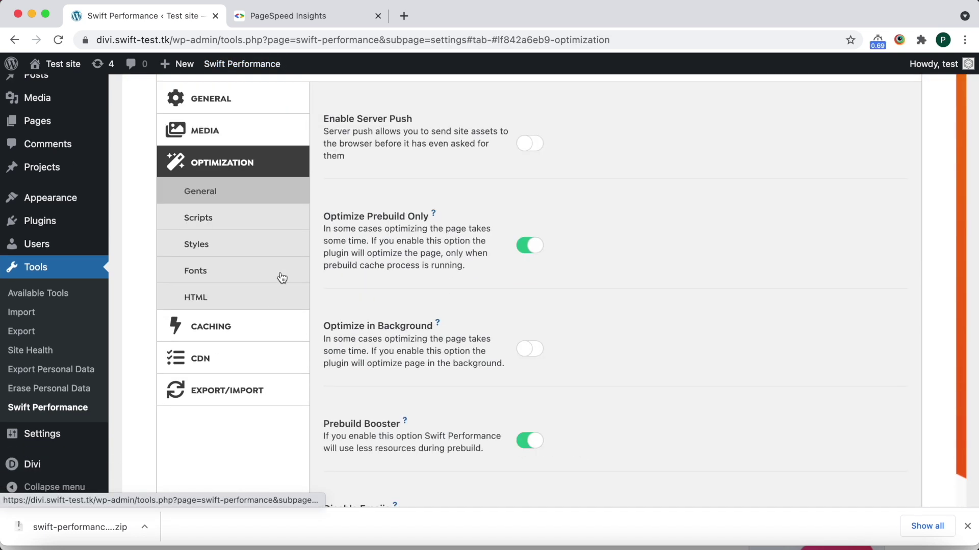
pyautogui.click(242, 227)
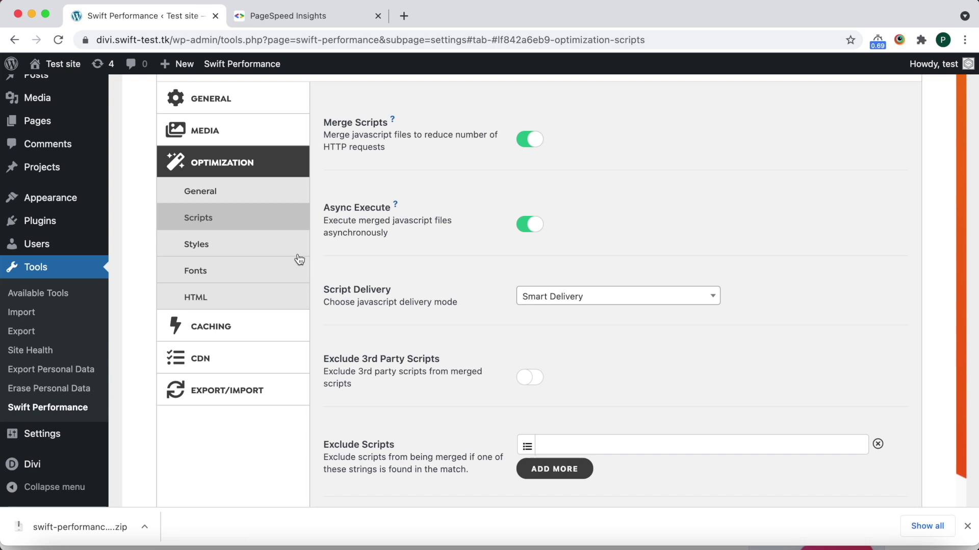
pyautogui.click(232, 279)
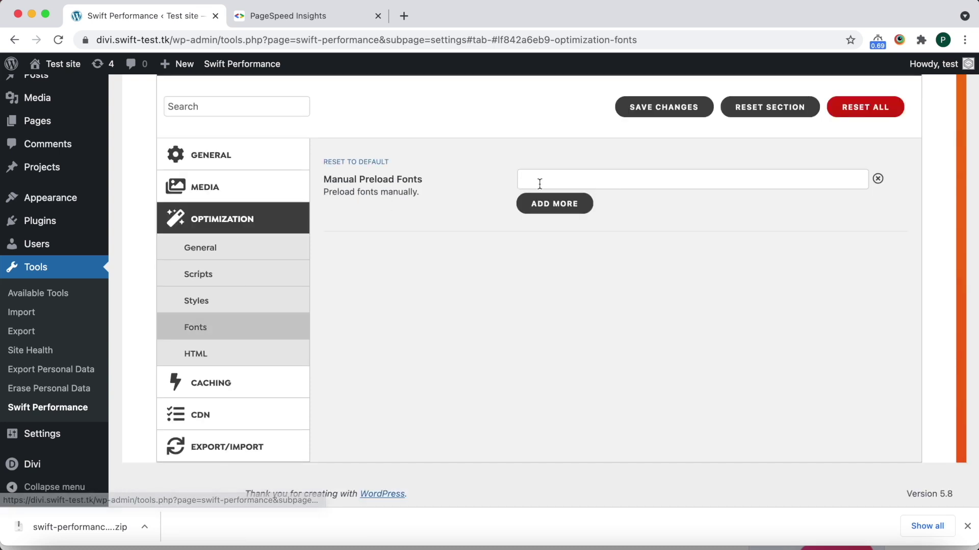
pyautogui.click(231, 301)
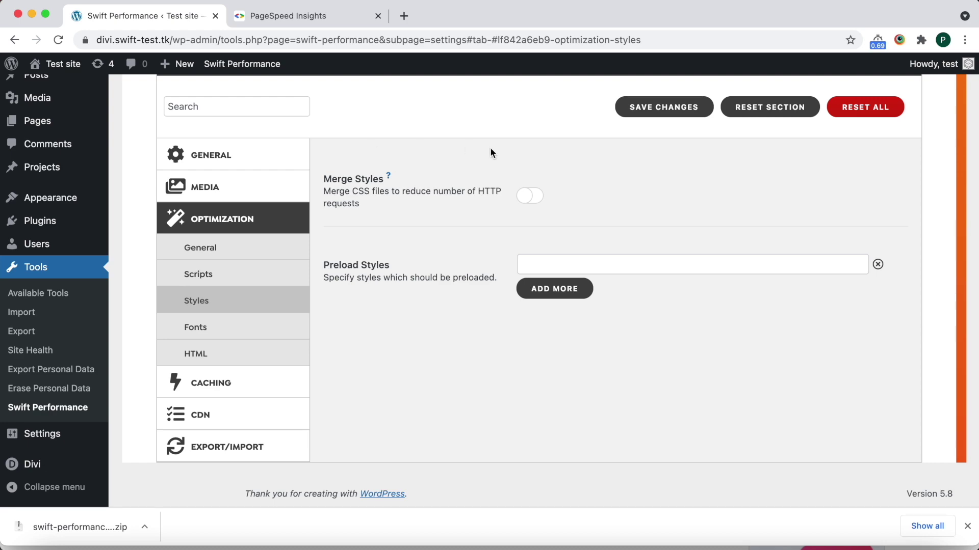
pyautogui.scroll(5, 491, 148)
# Cache the homepage from the Dashboard warmup table and return to PageSpeed Insights
pyautogui.click(265, 210)
pyautogui.scroll(-10, 382, 294)
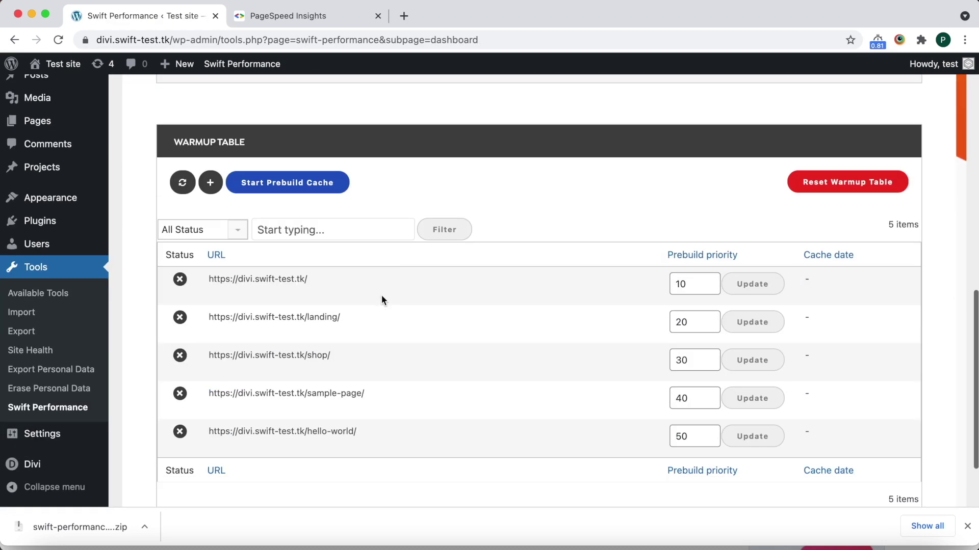
pyautogui.click(259, 294)
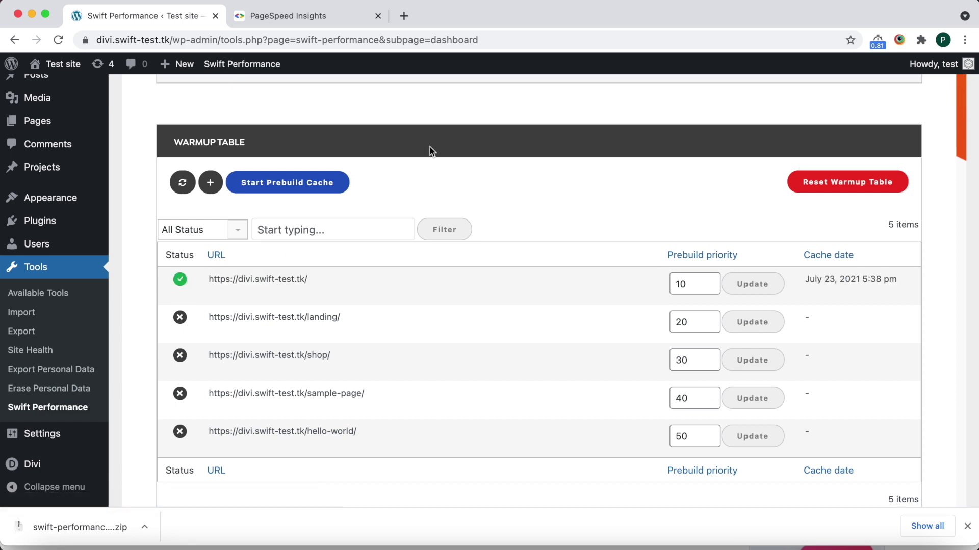
pyautogui.click(304, 20)
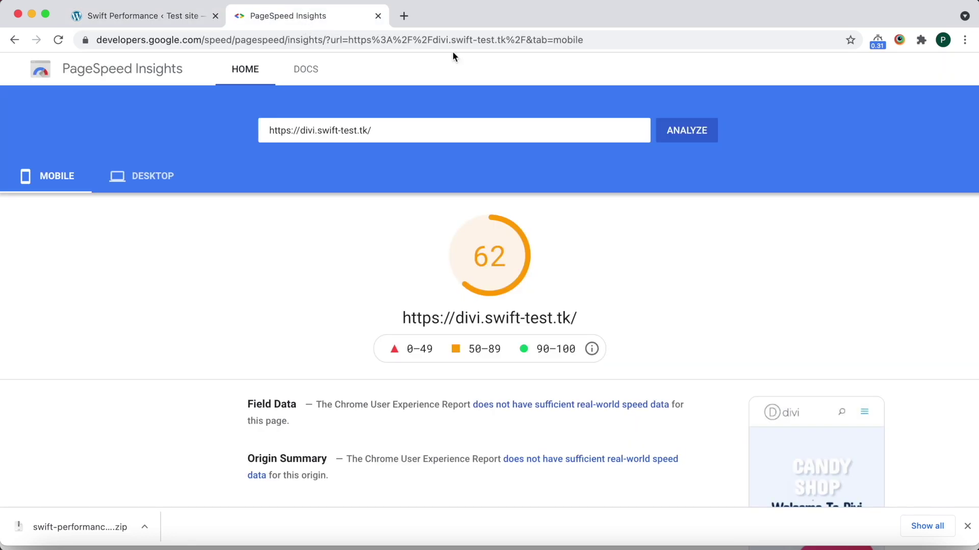
# Re-test the cached homepage, now scoring 81 on mobile and 86 on desktop
pyautogui.click(687, 134)
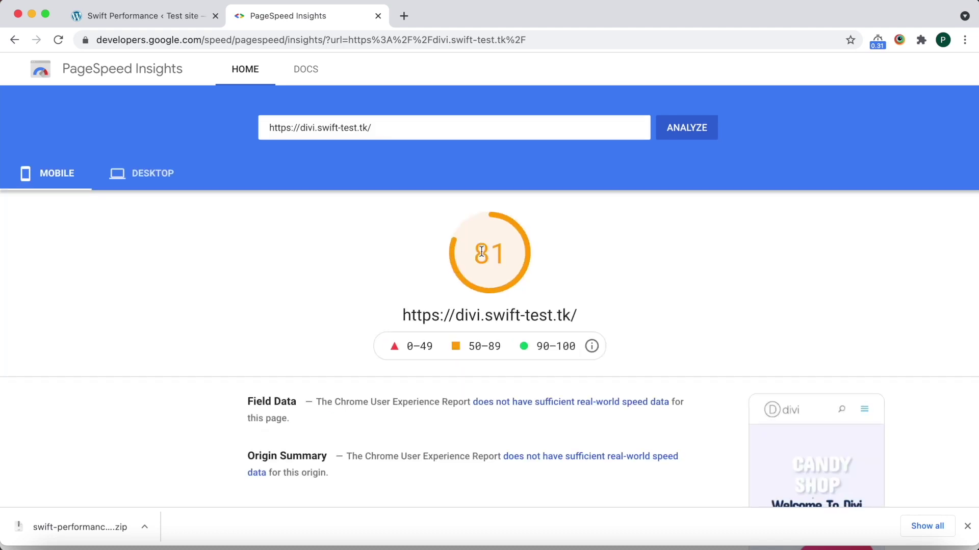
pyautogui.scroll(-15, 481, 251)
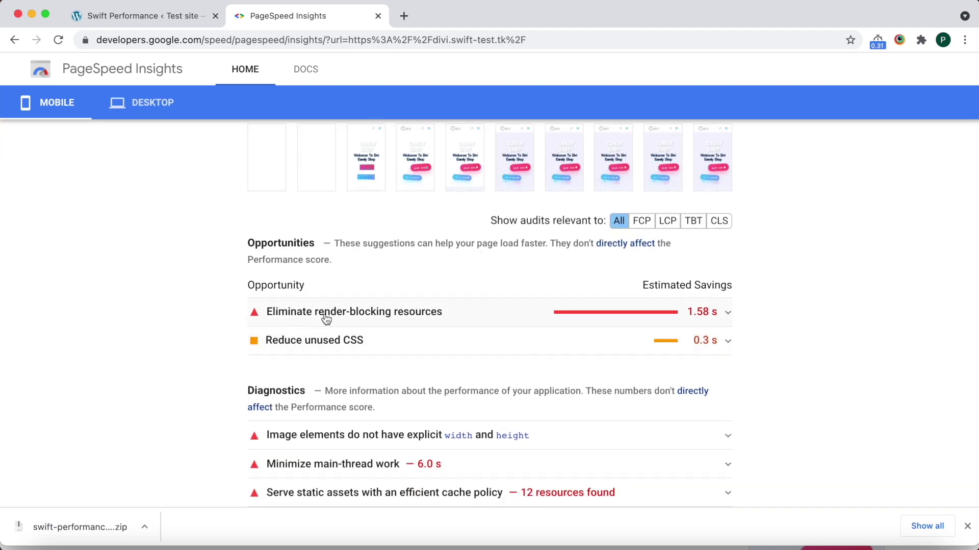
pyautogui.scroll(15, 262, 185)
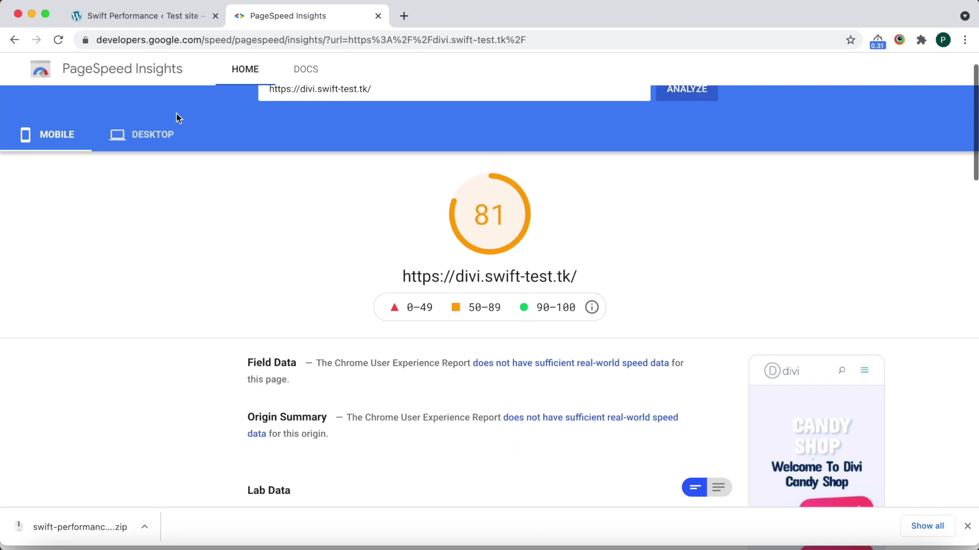
pyautogui.click(148, 135)
pyautogui.scroll(-6, 360, 280)
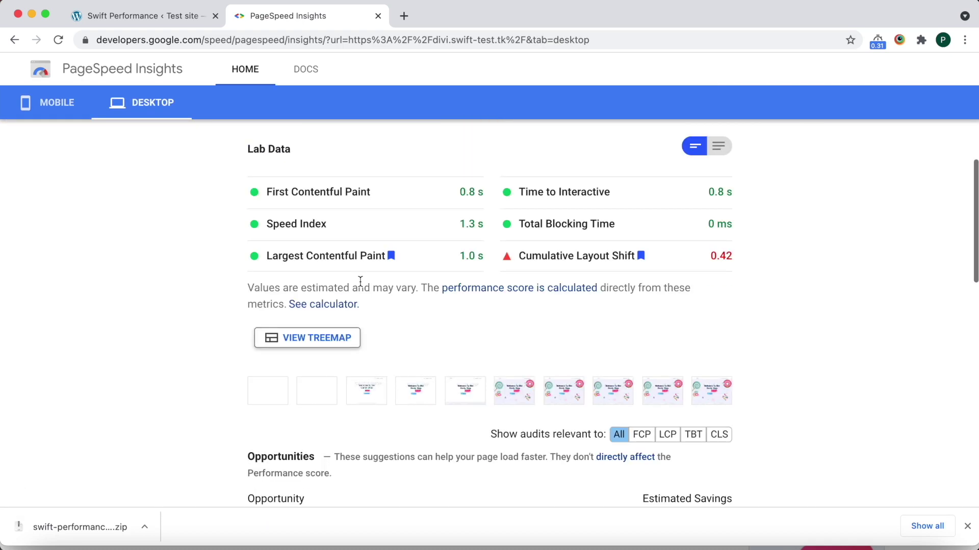
pyautogui.scroll(6, 362, 280)
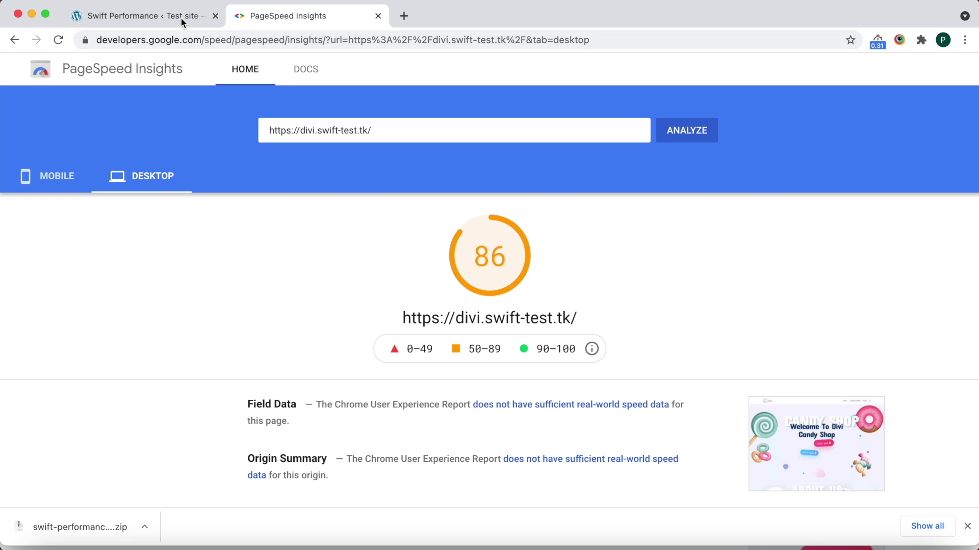
pyautogui.click(182, 18)
# Enable Merge Styles and Generate Critical CSS, save, and dismiss the cache-clearing prompt
pyautogui.scroll(10, 379, 198)
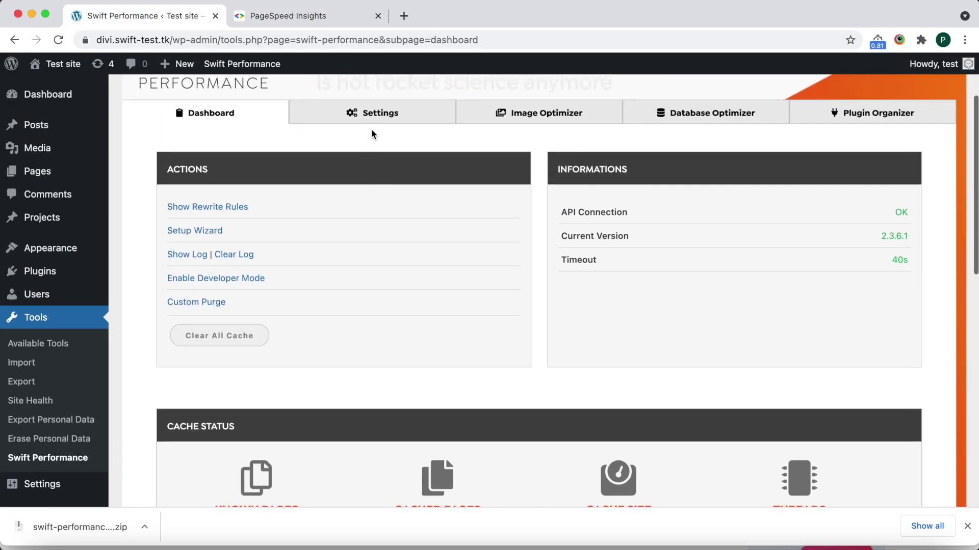
pyautogui.click(374, 116)
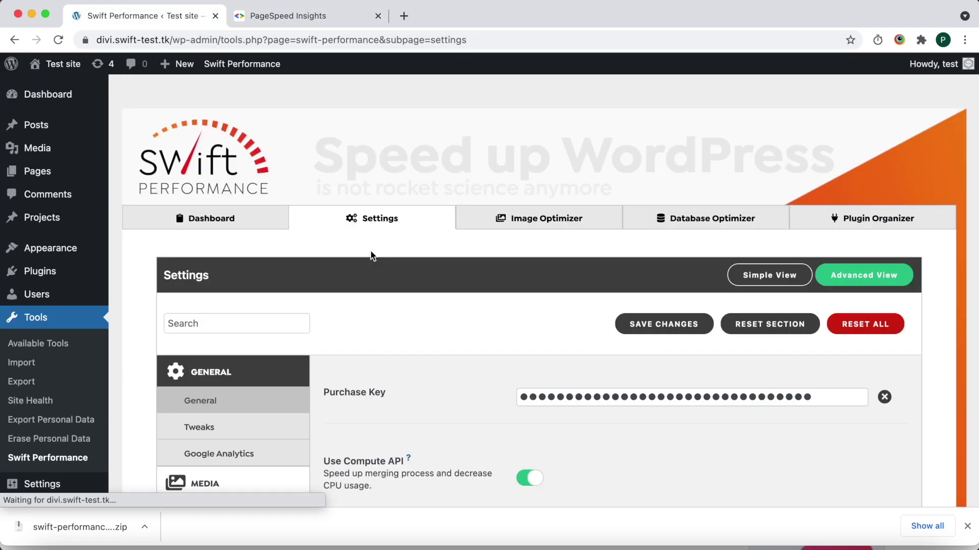
pyautogui.scroll(-5, 370, 250)
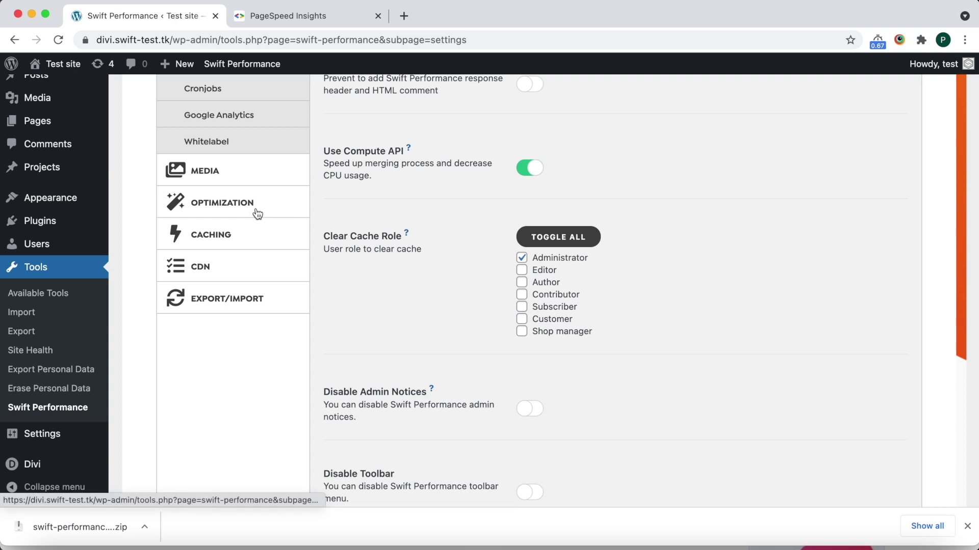
pyautogui.click(258, 213)
pyautogui.click(246, 125)
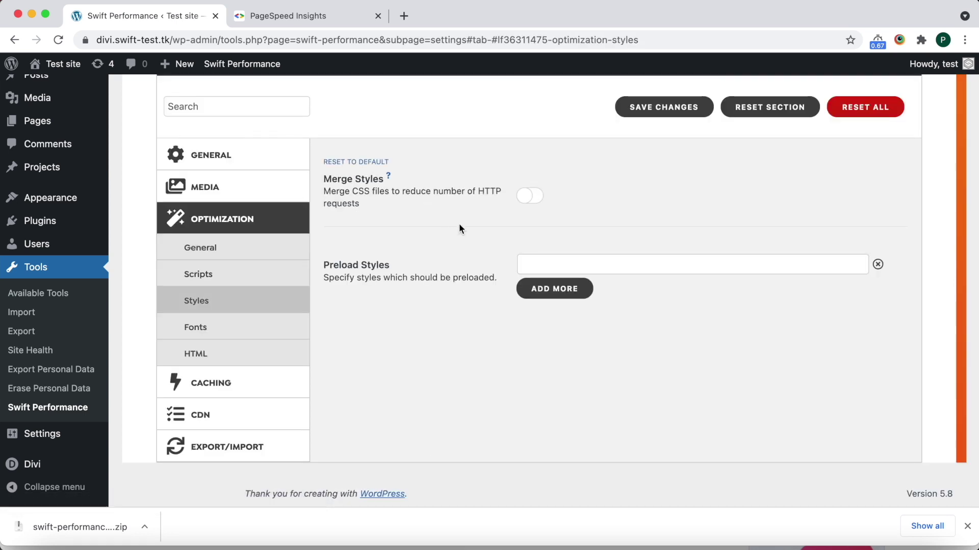
pyautogui.click(541, 194)
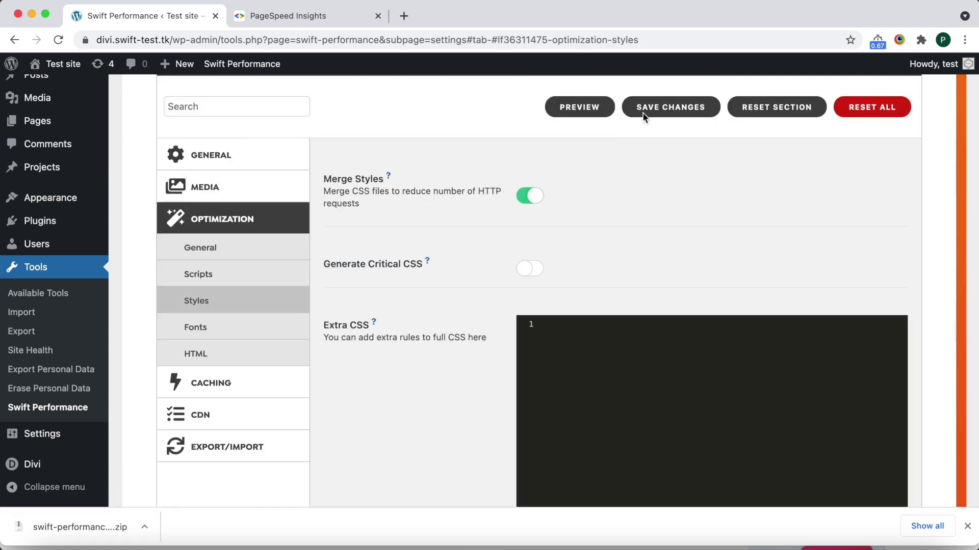
pyautogui.click(530, 269)
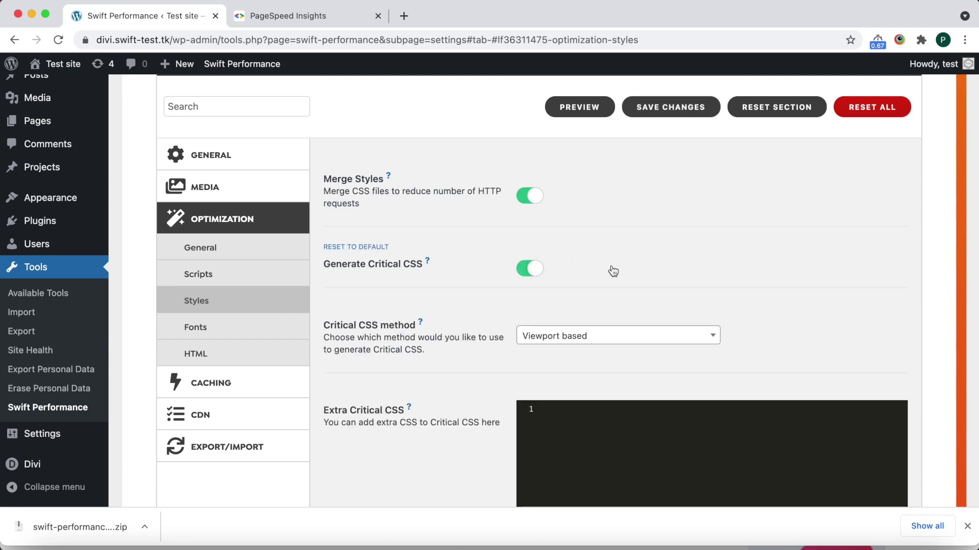
pyautogui.click(647, 113)
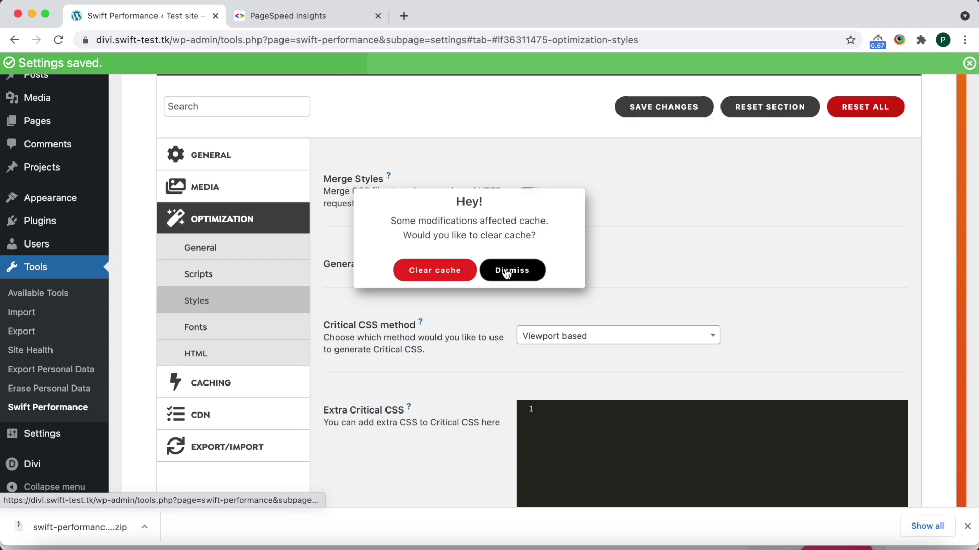
pyautogui.click(507, 271)
# Clear and re-cache the home row in the warmup table, bringing cache size to 1.66 Mb
pyautogui.click(245, 68)
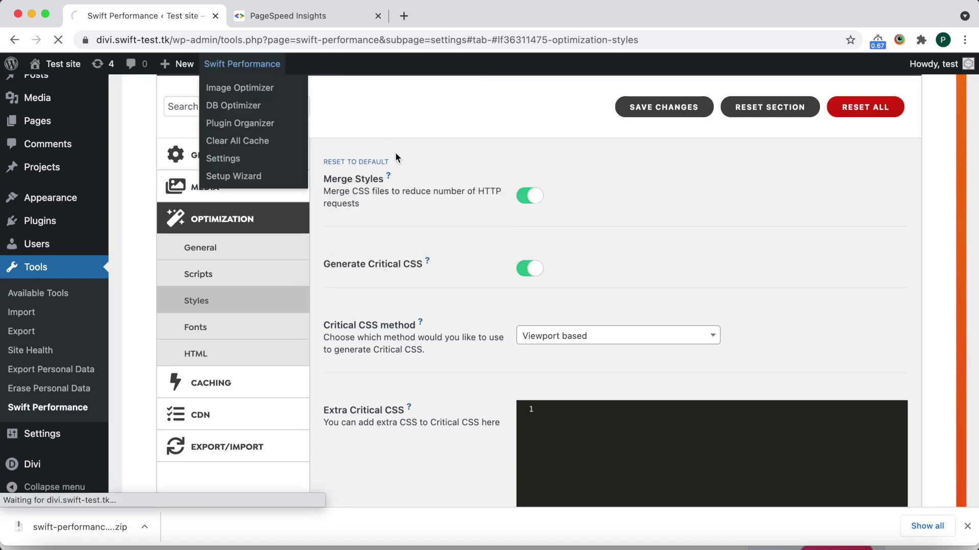
pyautogui.scroll(-10, 367, 327)
pyautogui.scroll(-2, 360, 374)
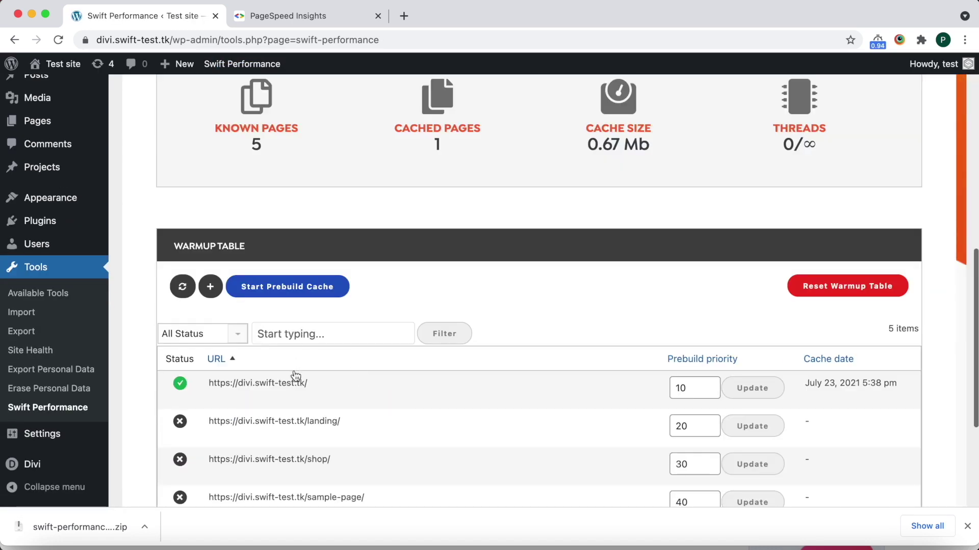
pyautogui.click(306, 399)
pyautogui.click(257, 399)
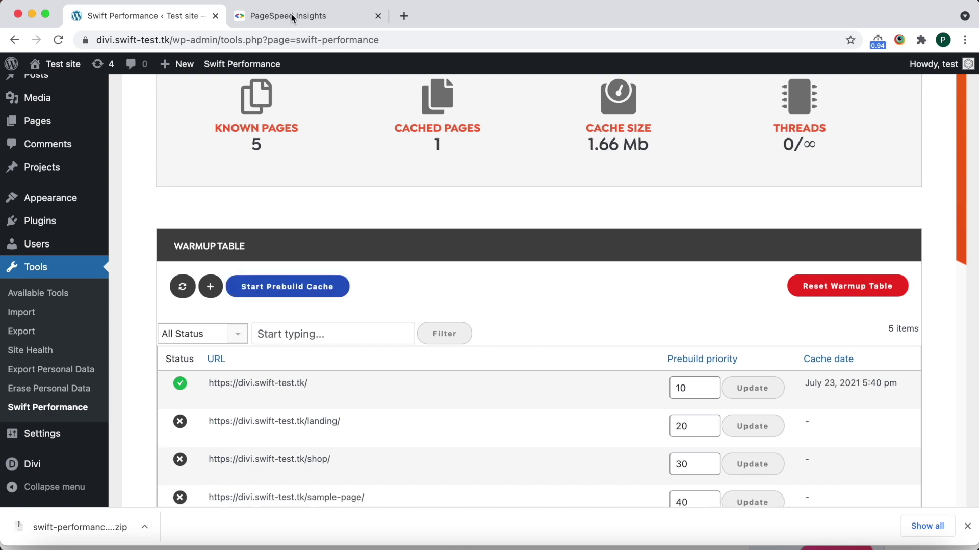
pyautogui.click(291, 15)
# Re-analyze the site: mobile scores 73, with only Reduce unused CSS (0.45 s) remaining
pyautogui.click(693, 141)
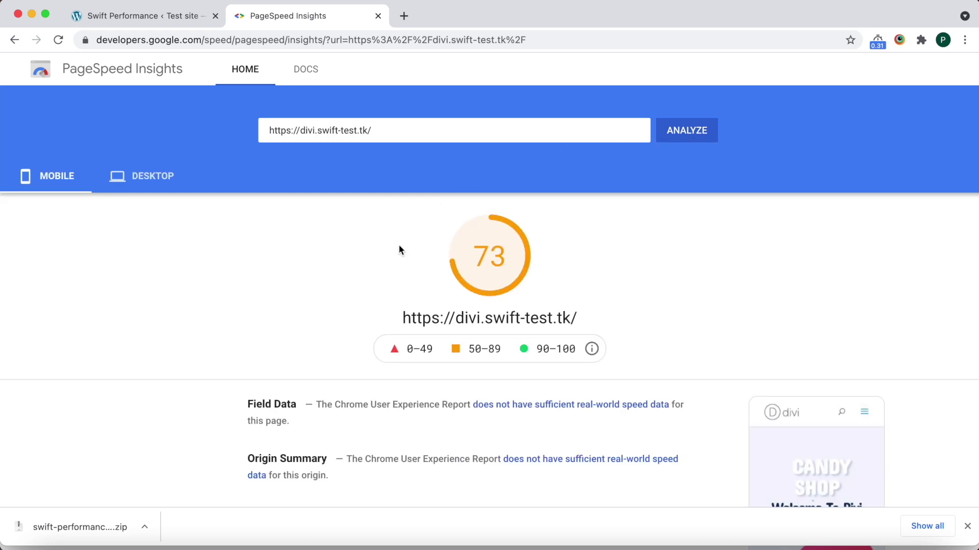
pyautogui.scroll(-6, 398, 247)
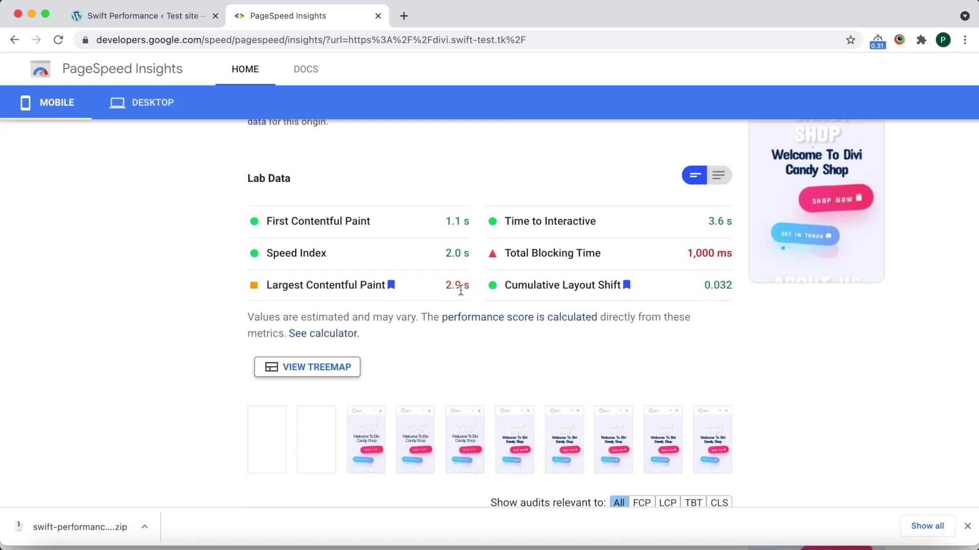
pyautogui.scroll(-6, 460, 290)
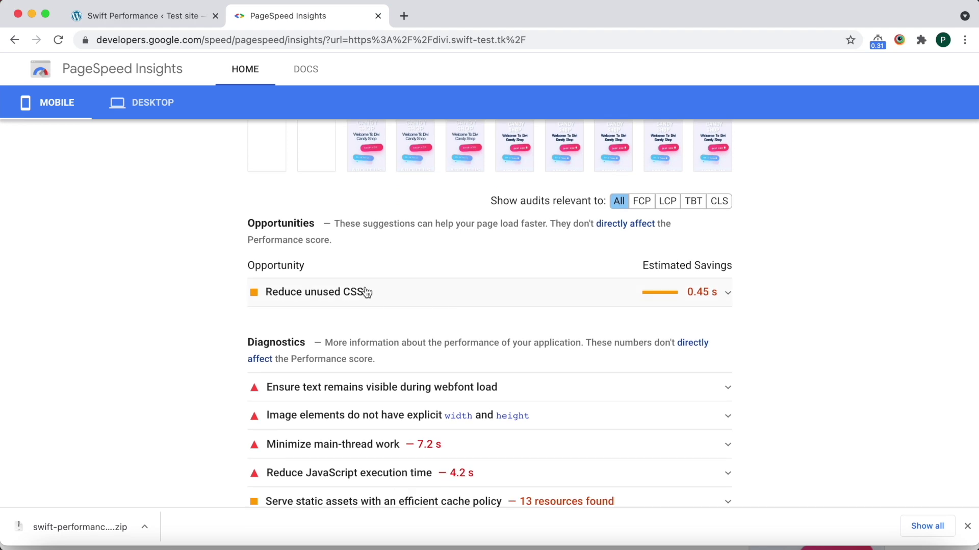
pyautogui.scroll(12, 403, 298)
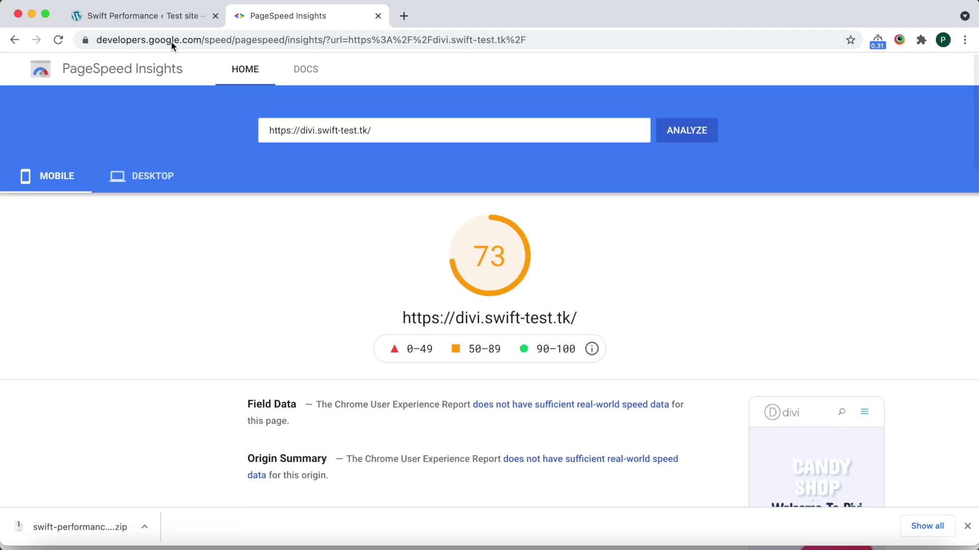
pyautogui.click(167, 24)
# Turn on Load Full CSS On Scroll under Optimization > Styles and save
pyautogui.scroll(10, 308, 137)
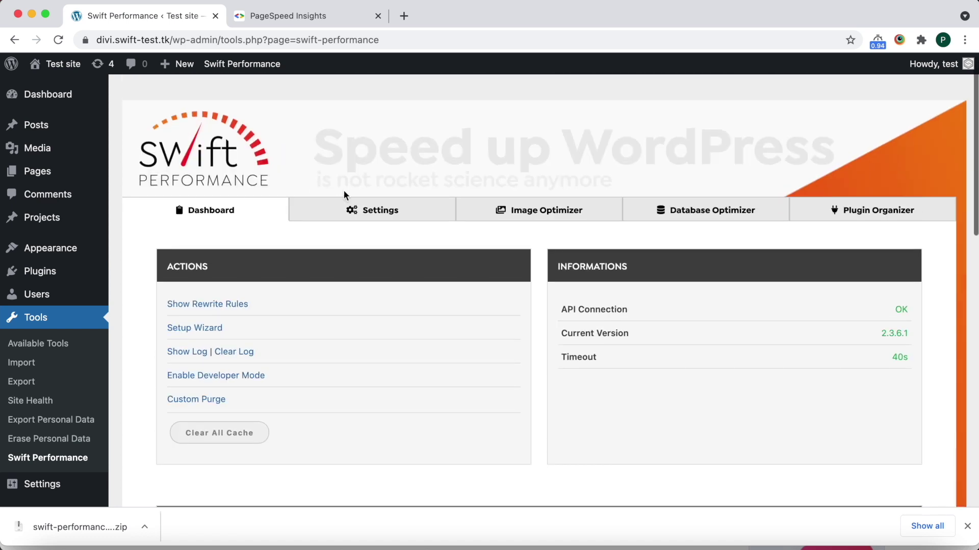
pyautogui.click(363, 213)
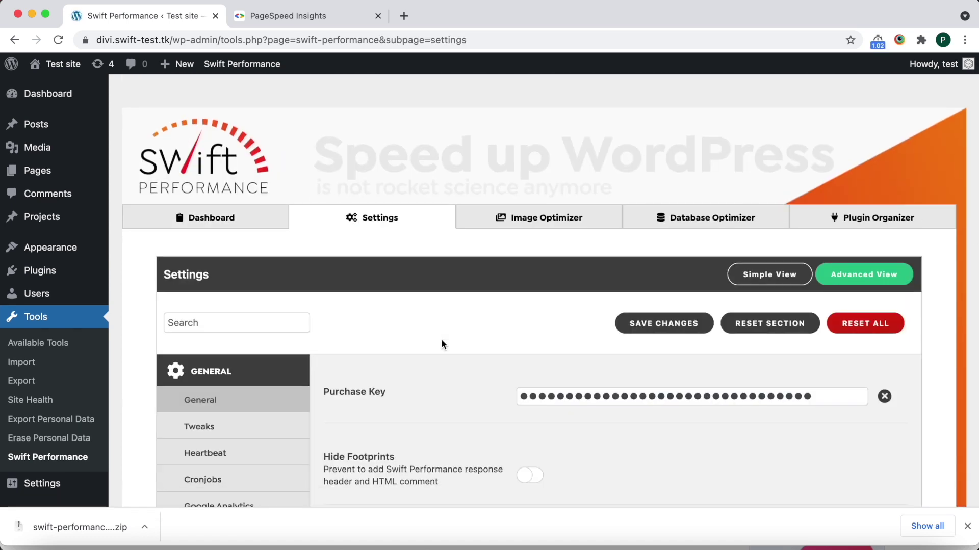
pyautogui.scroll(-4, 441, 339)
pyautogui.click(258, 398)
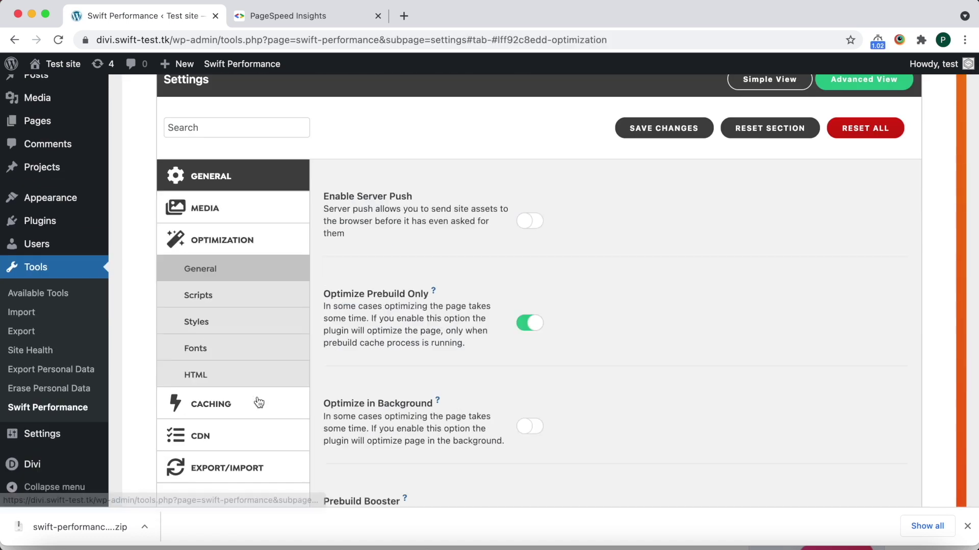
pyautogui.click(240, 321)
pyautogui.scroll(-8, 548, 288)
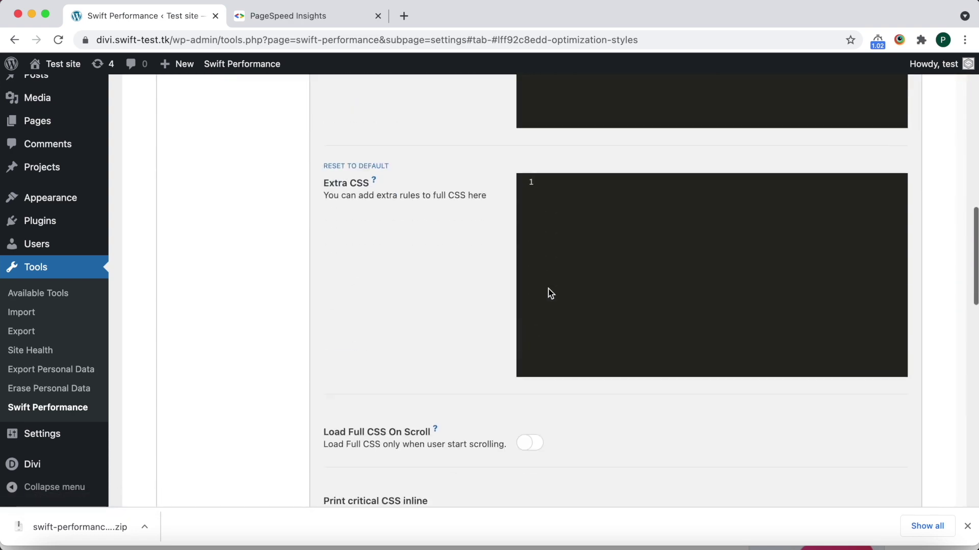
pyautogui.click(529, 280)
pyautogui.click(634, 277)
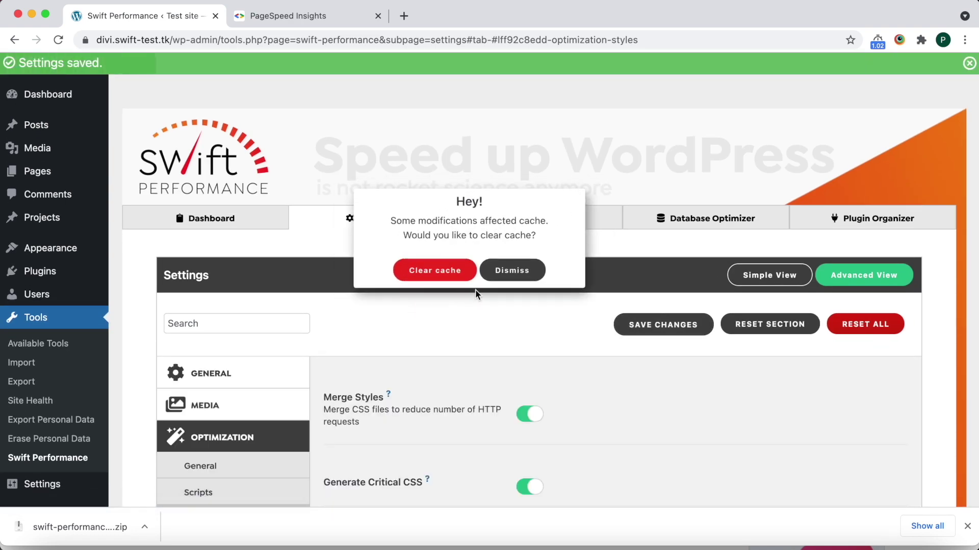
# Clear the whole cache and view the warmup table listing five uncached pages
pyautogui.click(428, 282)
pyautogui.click(212, 223)
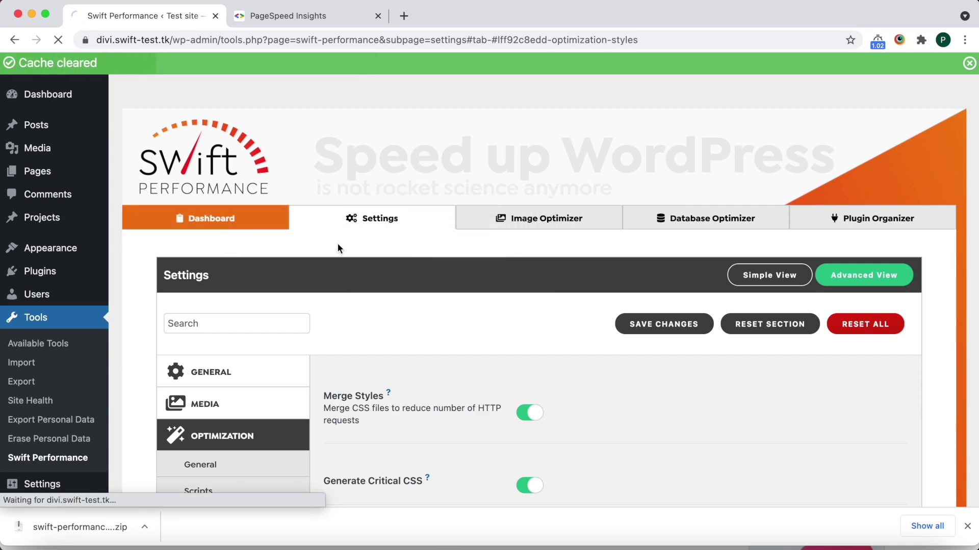
pyautogui.scroll(-3, 426, 292)
pyautogui.scroll(-10, 426, 291)
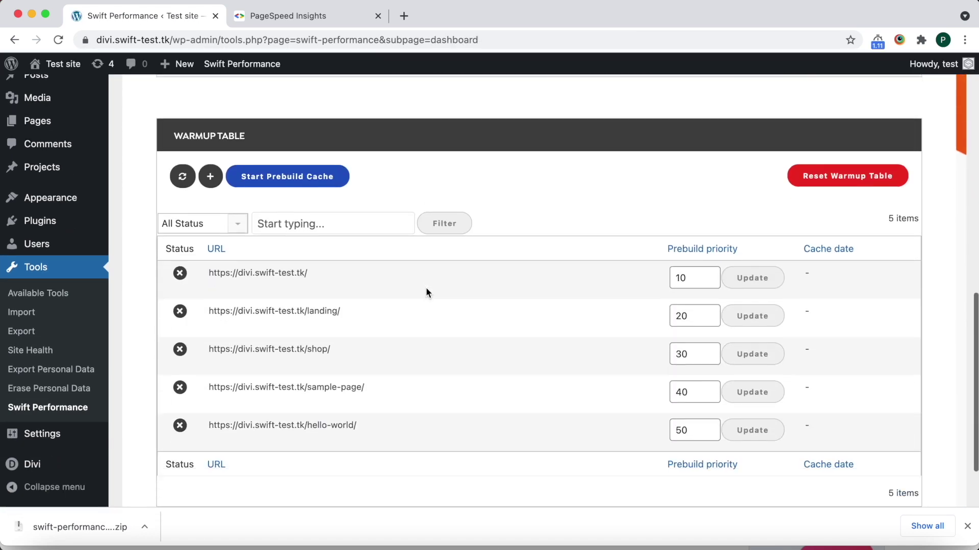
# Re-cache the homepage and launch a new PageSpeed Insights analysis
pyautogui.click(261, 278)
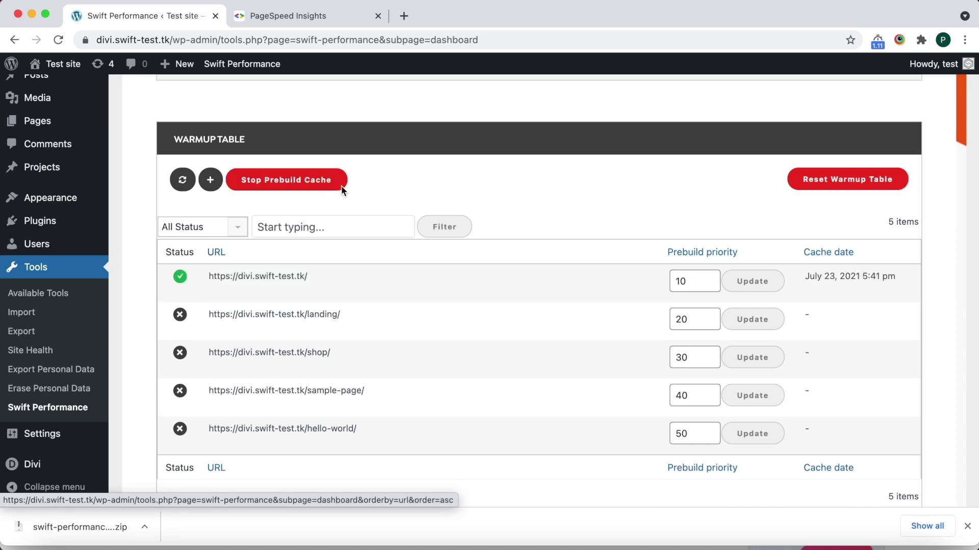
pyautogui.click(298, 15)
pyautogui.click(686, 131)
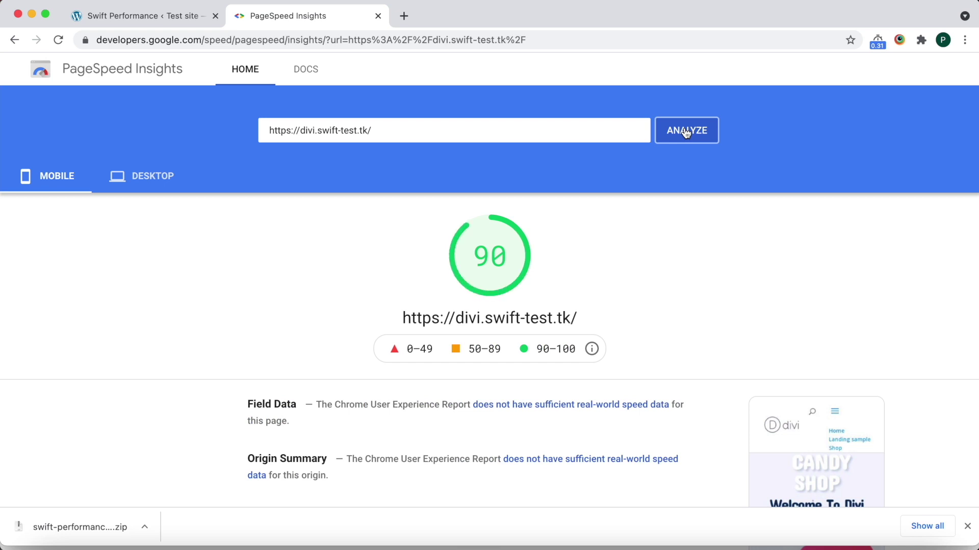
# Review the 90 mobile score's Lab Data and Diagnostics, then return to the warmup table
pyautogui.scroll(-3, 685, 134)
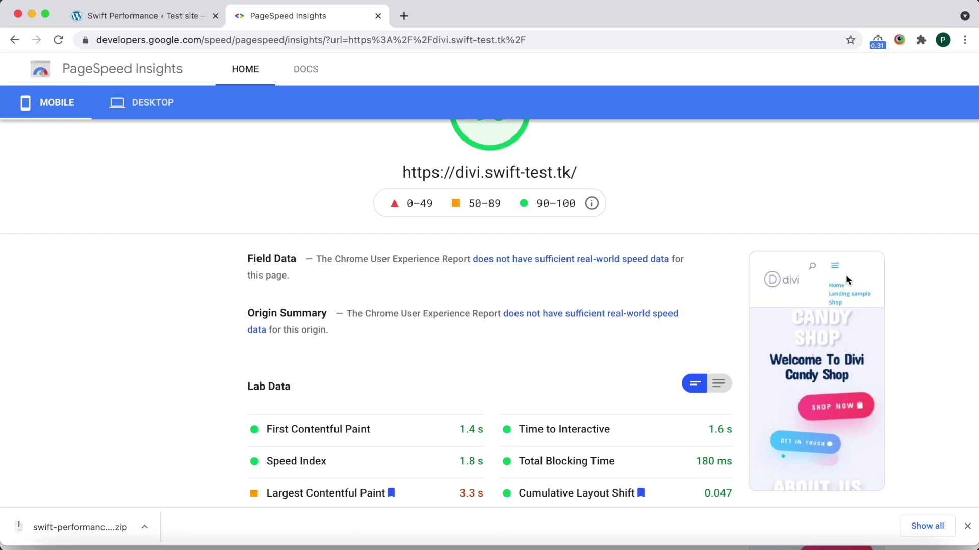
pyautogui.scroll(-9, 623, 344)
pyautogui.scroll(12, 623, 343)
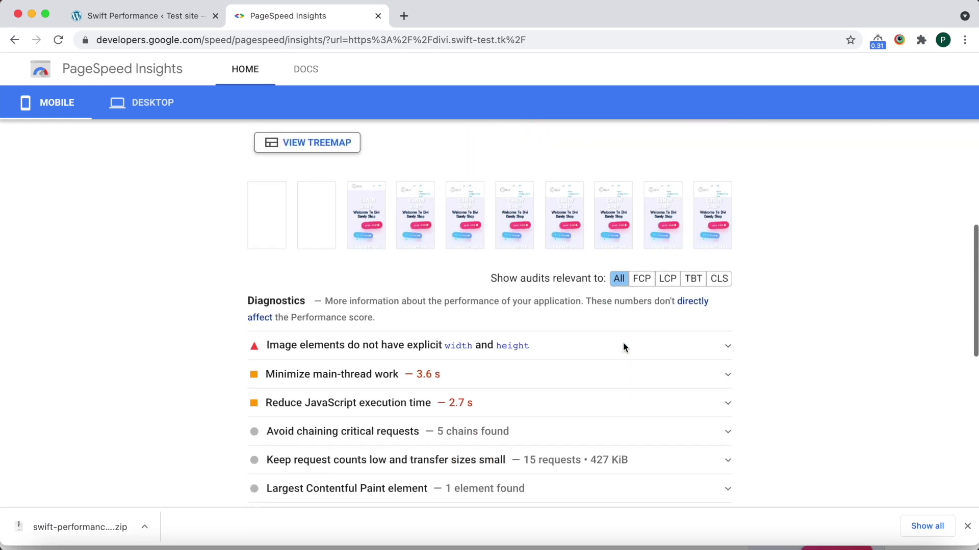
pyautogui.click(170, 17)
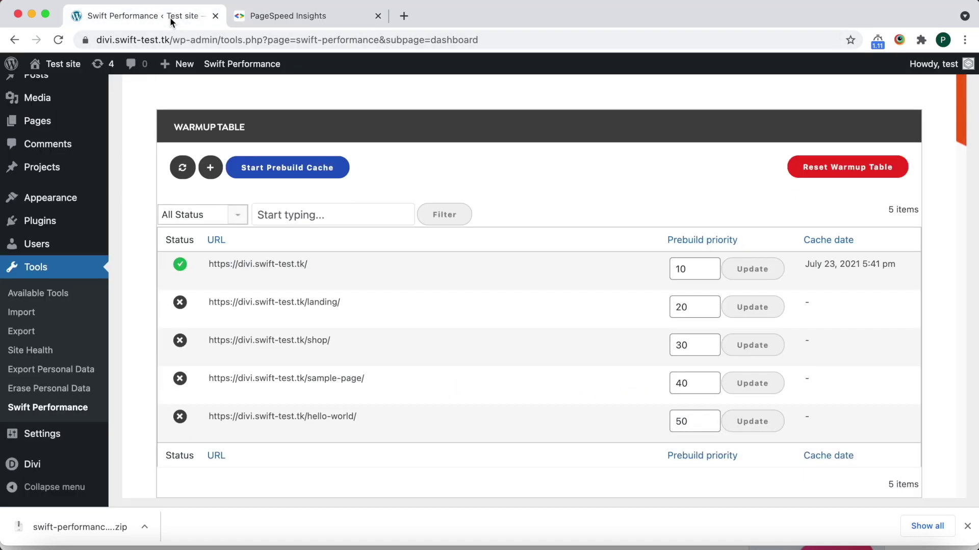
# Open the cached home page in a new tab and inspect its Welcome heading
pyautogui.click(239, 279)
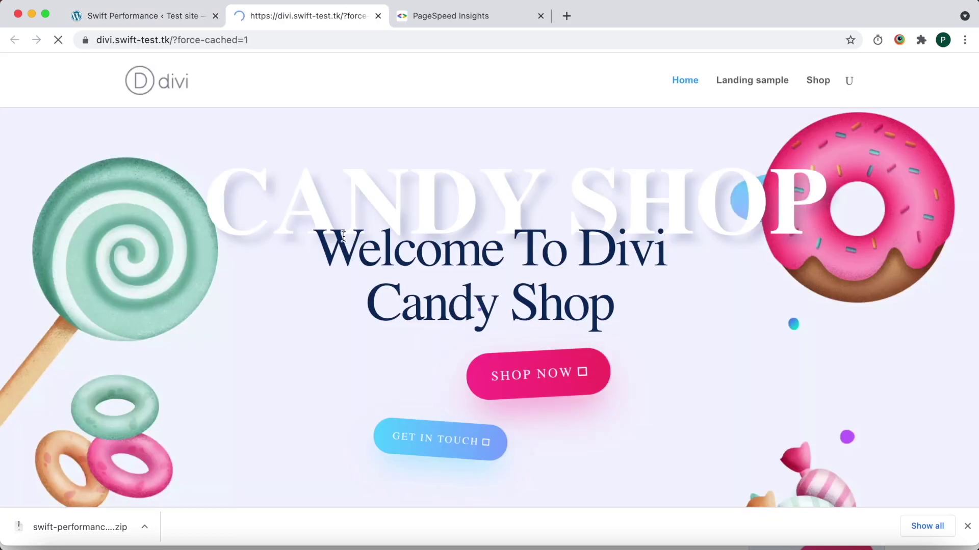
pyautogui.rightClick(344, 236)
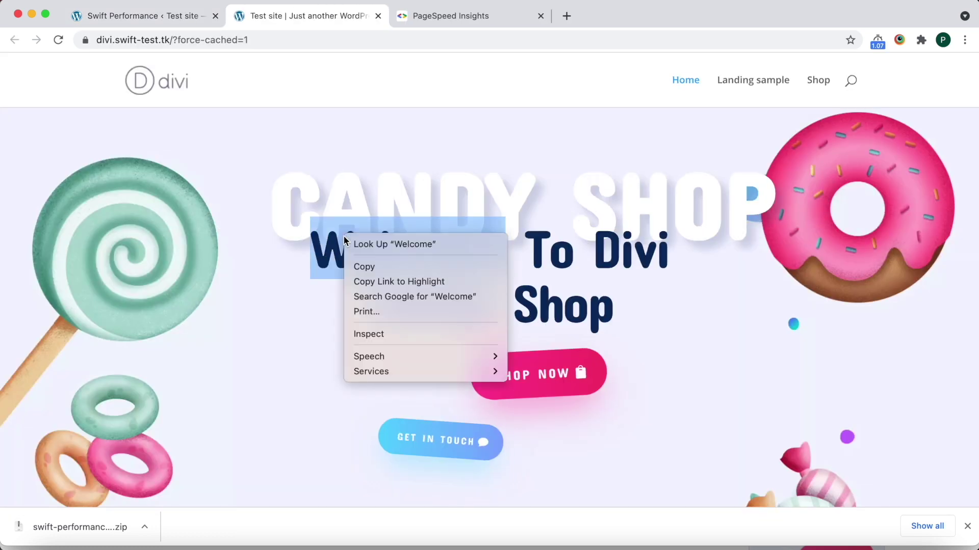
pyautogui.click(375, 334)
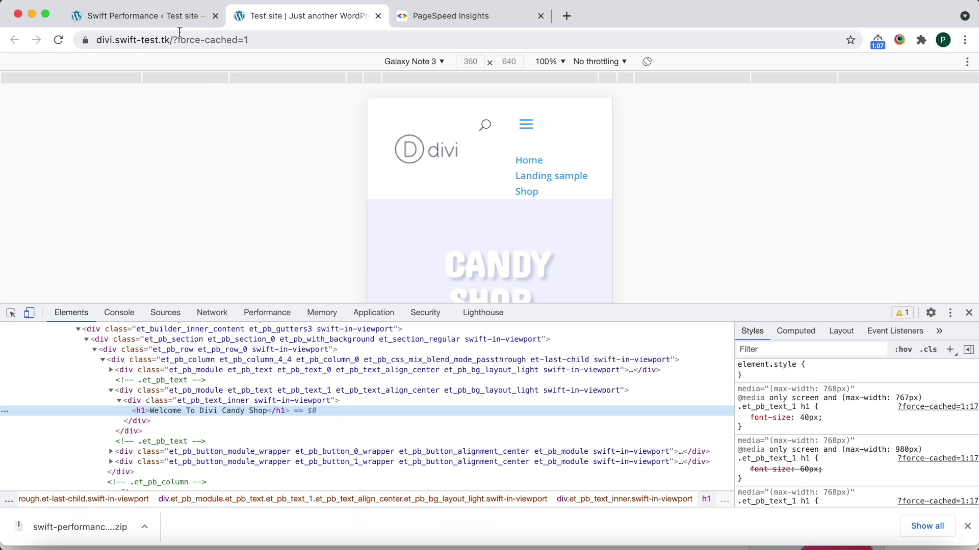
pyautogui.click(169, 17)
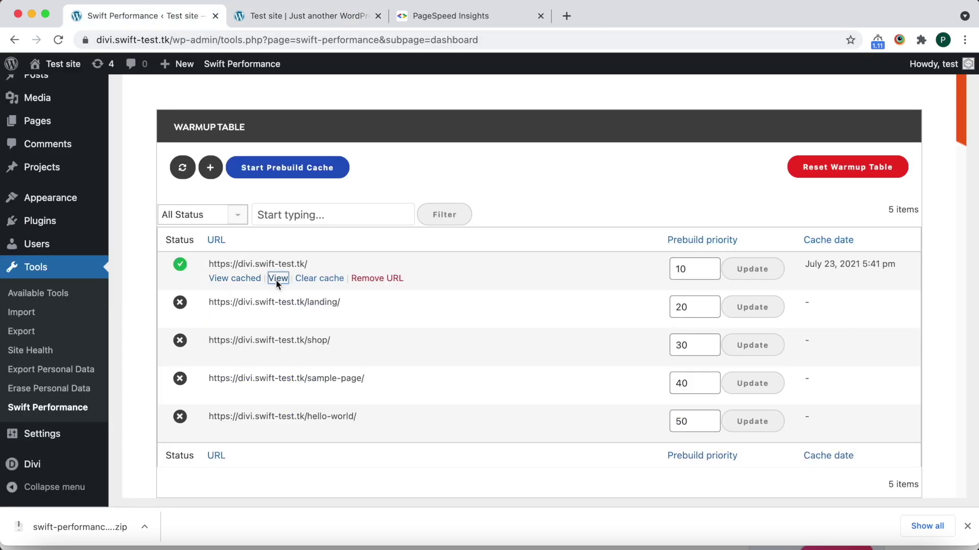
# Open the live home page, expand its mobile menu and inspect the menu list in DevTools
pyautogui.click(277, 279)
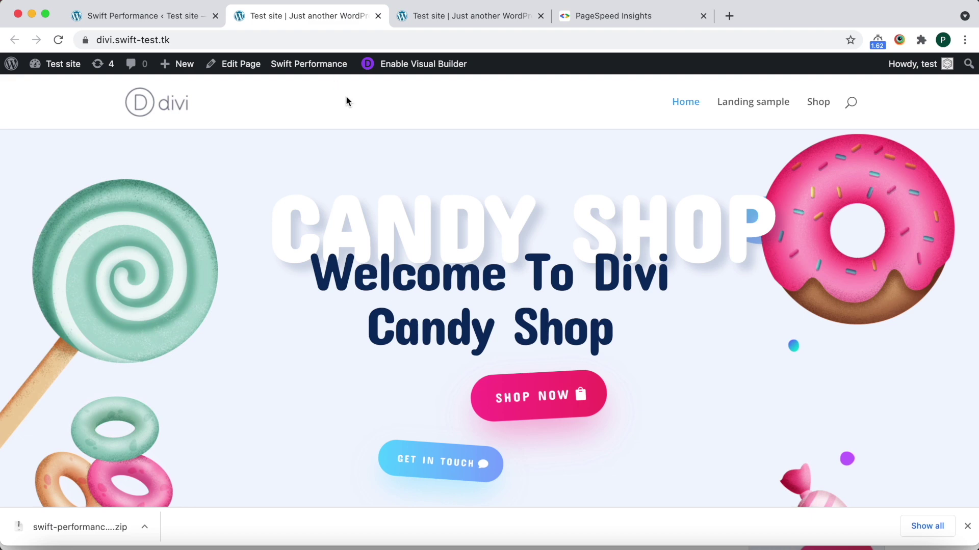
pyautogui.rightClick(394, 153)
pyautogui.click(430, 327)
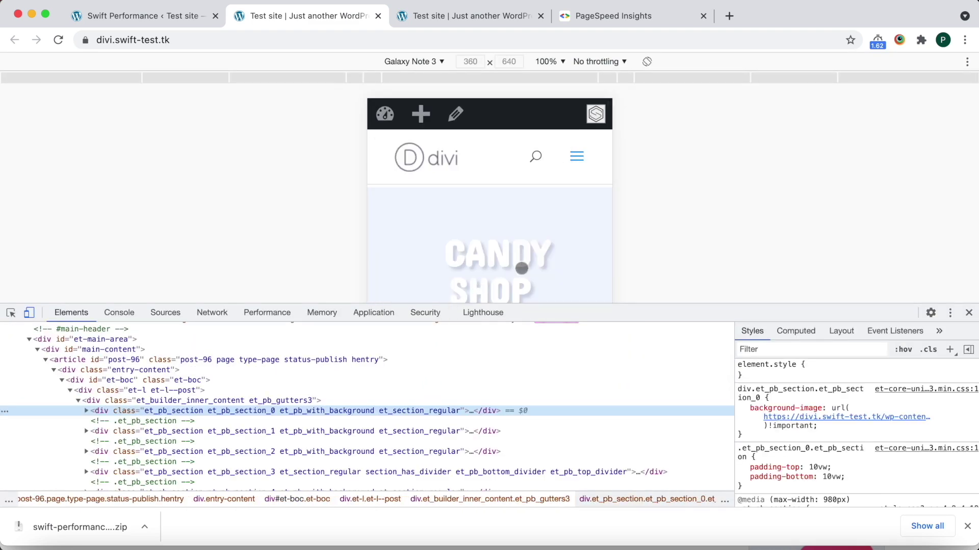
pyautogui.click(576, 157)
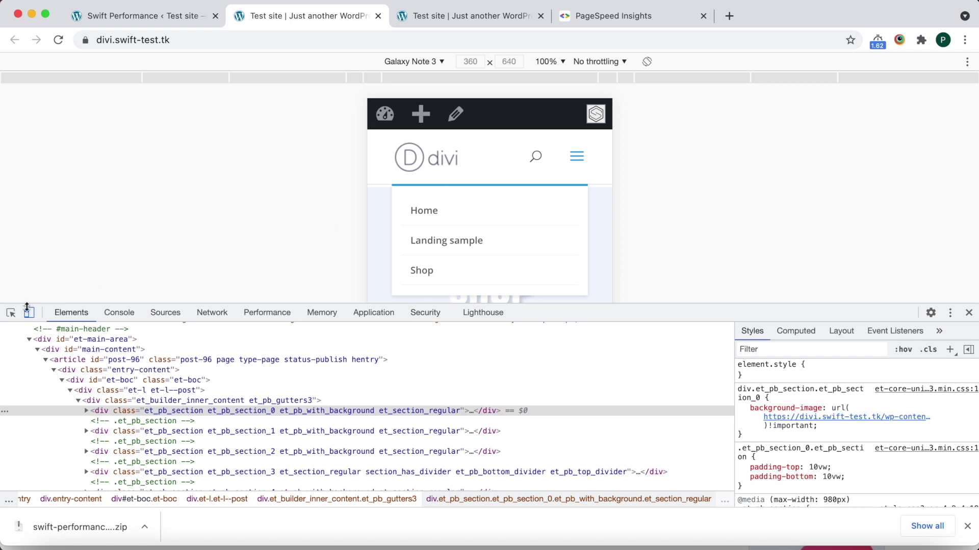
pyautogui.click(10, 313)
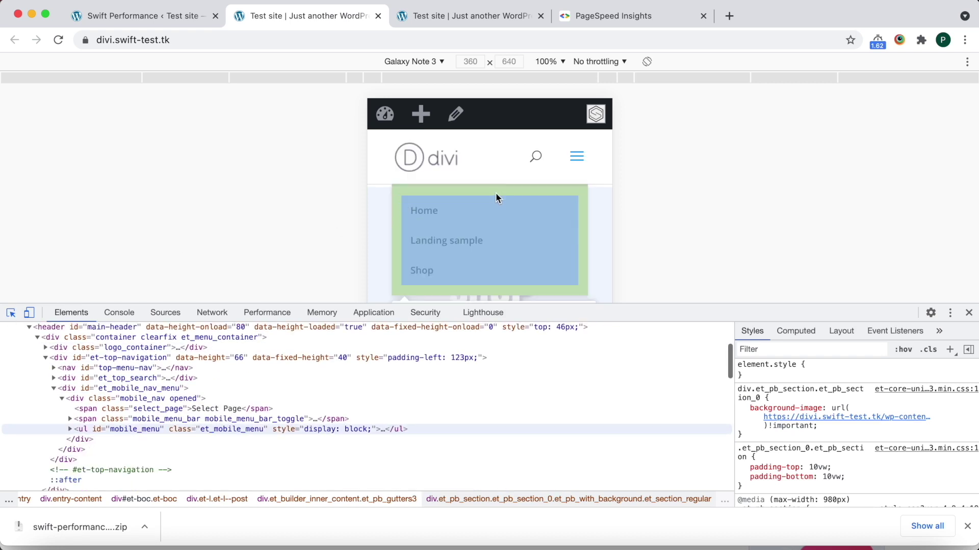
pyautogui.click(496, 194)
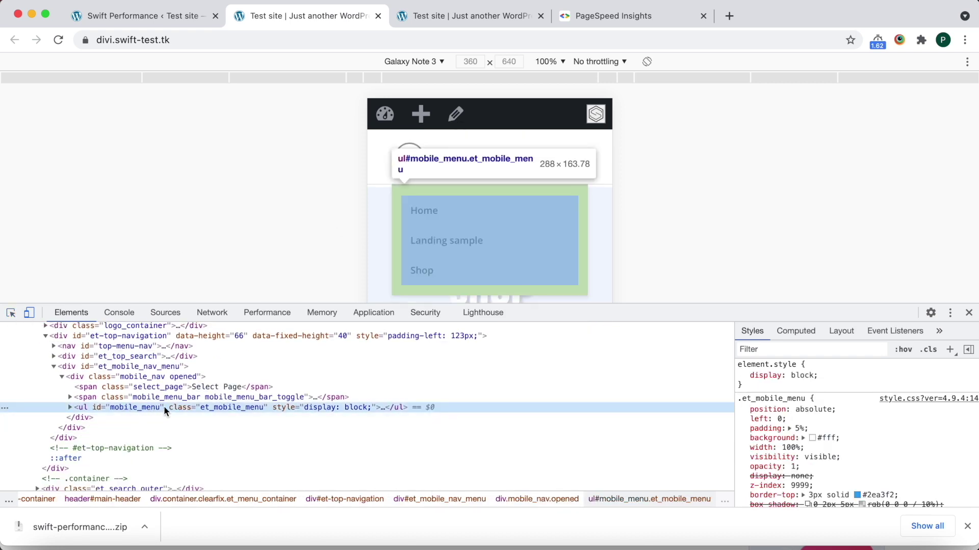
# Copy the entire .et_mobile_menu style rule and go back to the Swift Performance dashboard
pyautogui.moveTo(737, 398); pyautogui.dragTo(800, 464)
pyautogui.scroll(-1, 800, 464)
pyautogui.scroll(-2, 801, 464)
pyautogui.moveTo(769, 465); pyautogui.dragTo(769, 465)
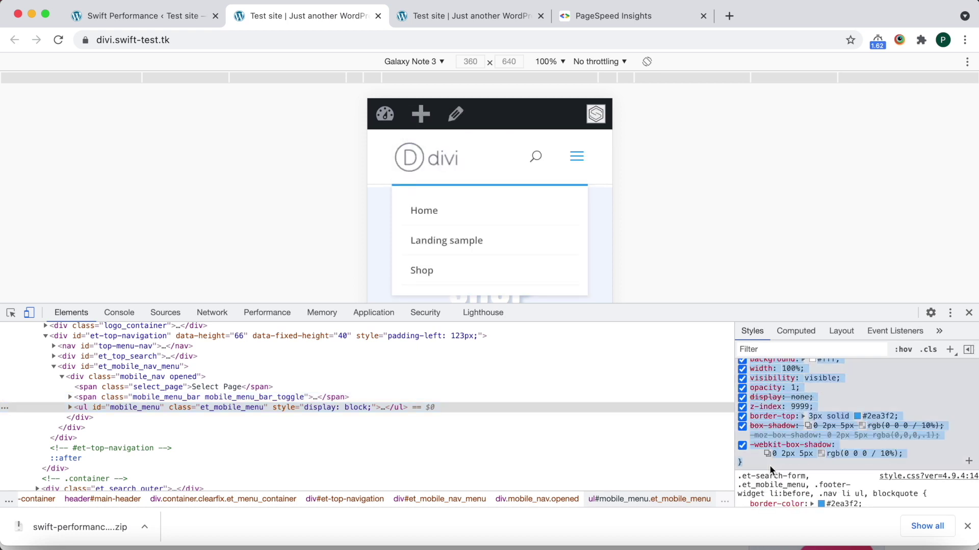
pyautogui.click(169, 20)
pyautogui.scroll(5, 343, 234)
pyautogui.scroll(6, 342, 233)
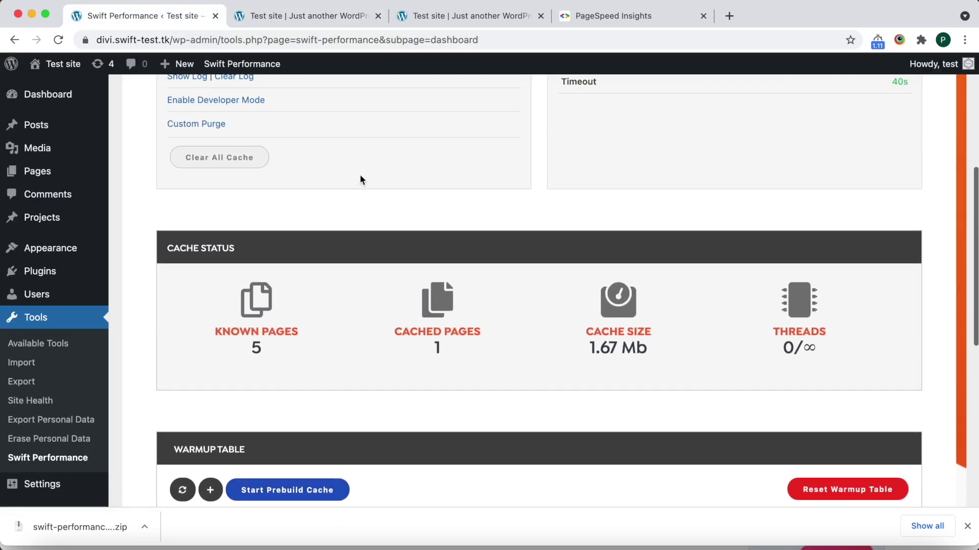
# Paste the .et_mobile_menu rule into Settings > Optimization > Styles Extra Critical CSS
pyautogui.click(375, 142)
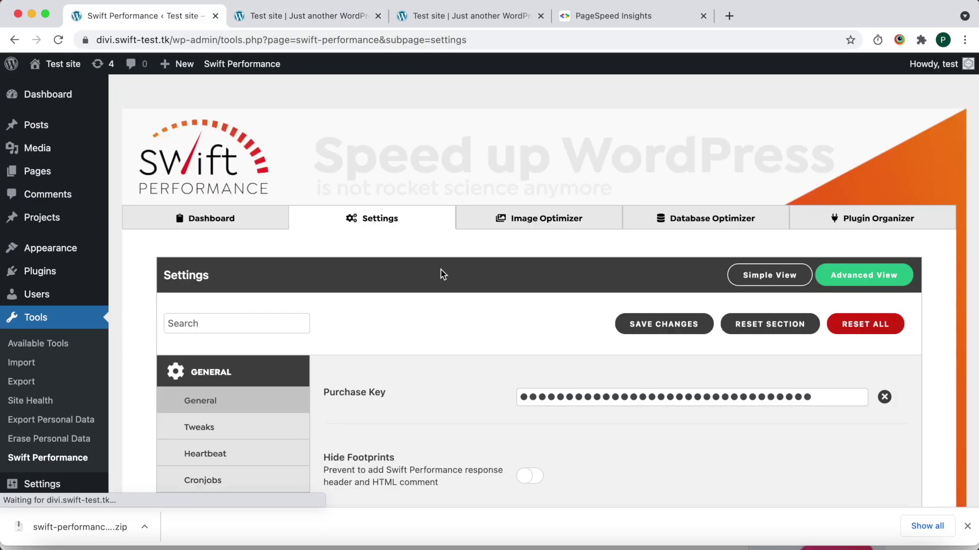
pyautogui.scroll(-5, 439, 273)
pyautogui.click(274, 348)
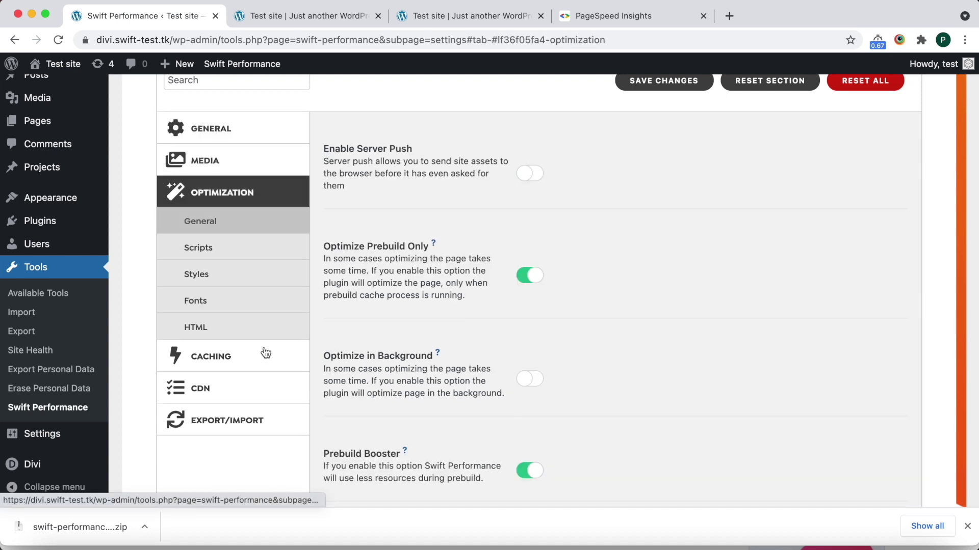
pyautogui.click(239, 276)
pyautogui.click(591, 442)
pyautogui.write('.et_mobile_menu {     position: absolute;     left: 0;     padding: 5%;     background: #fff;     width: 100%;     visibility: visible;     opacity: 1;     display: none;     z-index: 9999;     border-top: 3px solid #2ea3f2;     box-shadow: 0 2px 5px rgb(0 0 0 / 10%);     -moz-box-shadow: 0 2px 5px rgba(0,0,0,.1);     -webkit-box-shadow: 0 2px 5px rgb(0 0 0 / 10%); }')
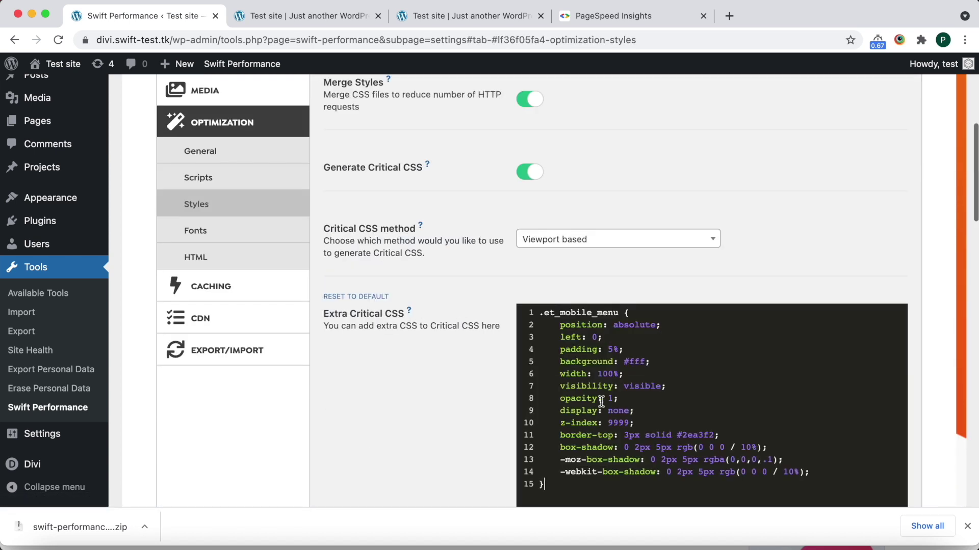
# Inspect the mobile menu's Home link on the uncached page and copy the .et_mobile_menu li a rule
pyautogui.click(317, 25)
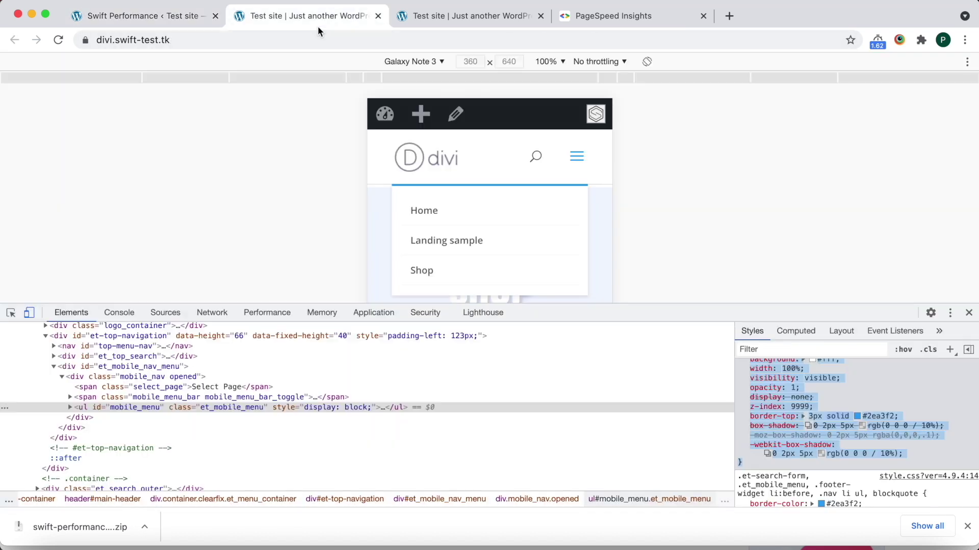
pyautogui.click(470, 12)
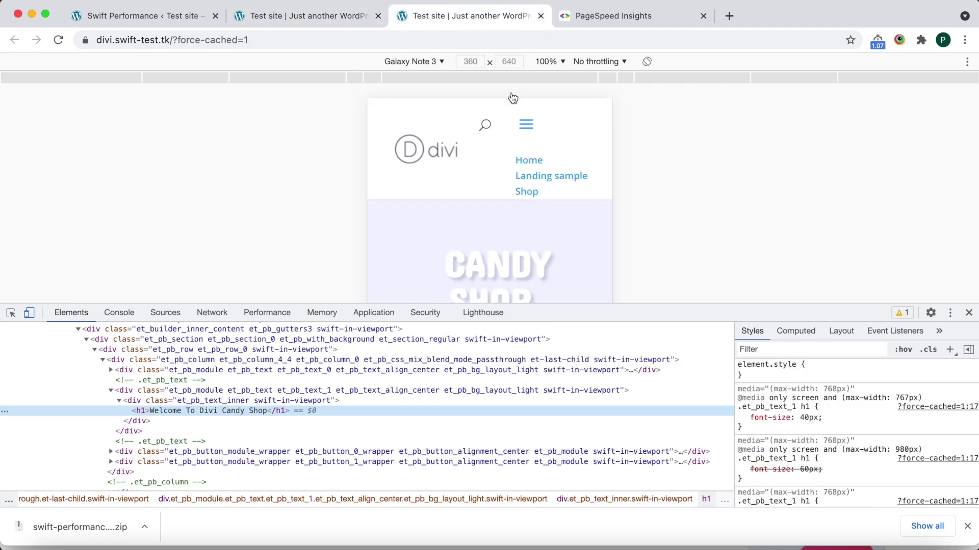
pyautogui.click(329, 25)
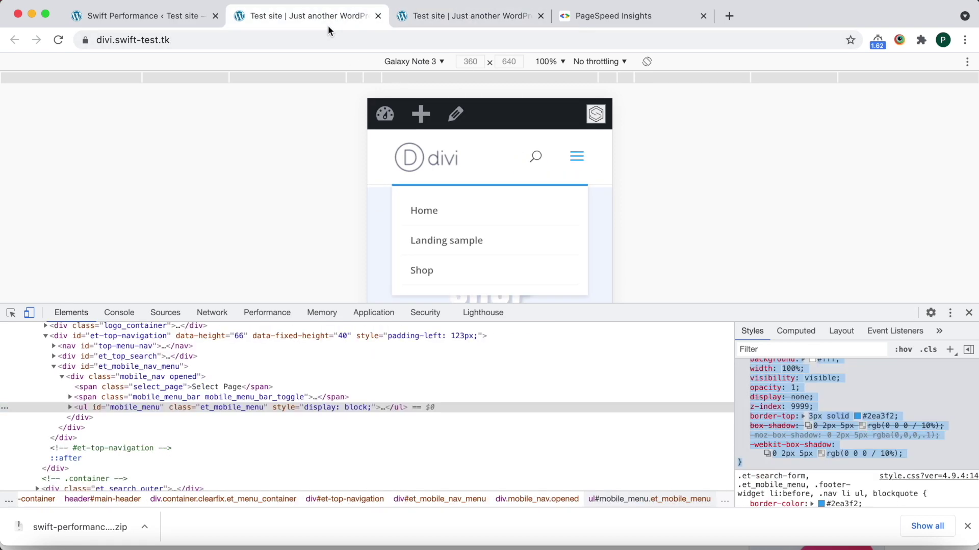
pyautogui.click(11, 313)
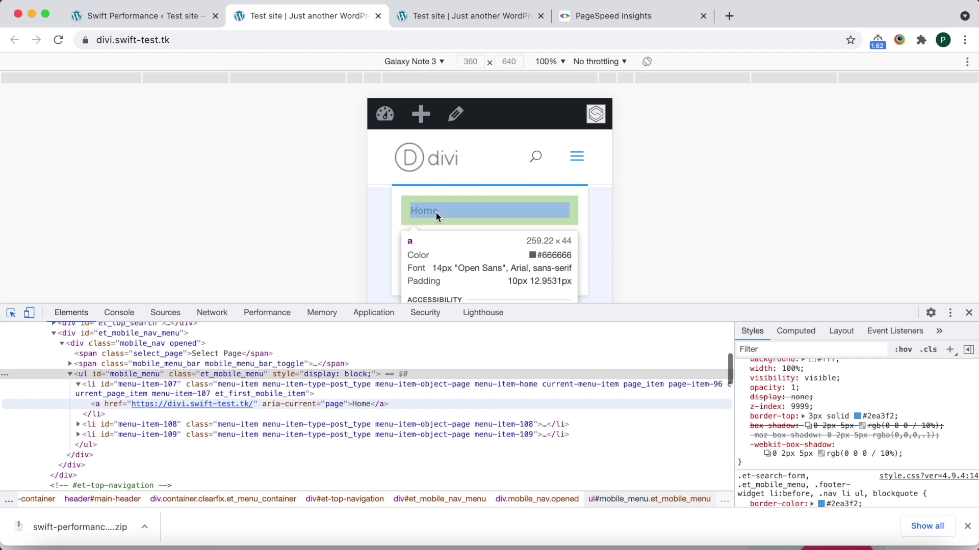
pyautogui.click(435, 213)
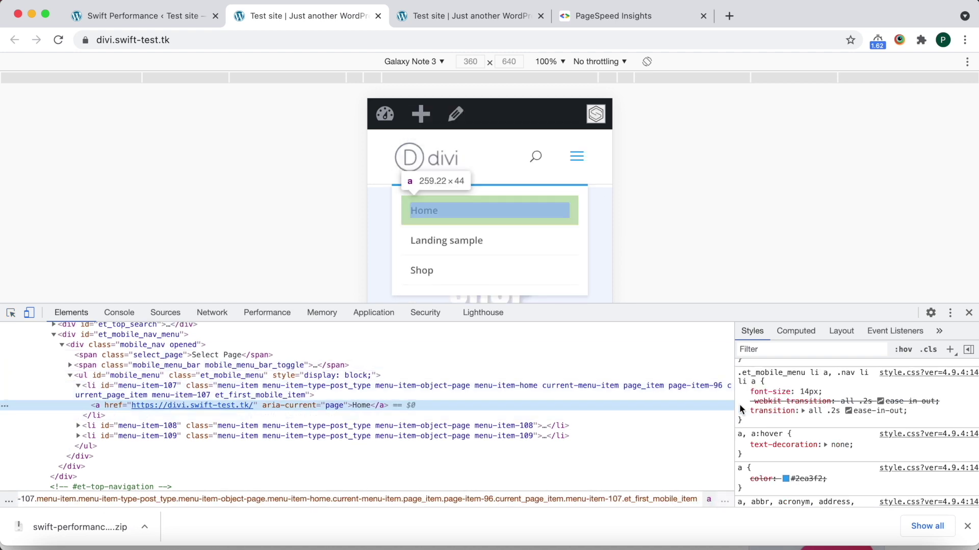
pyautogui.scroll(3, 793, 431)
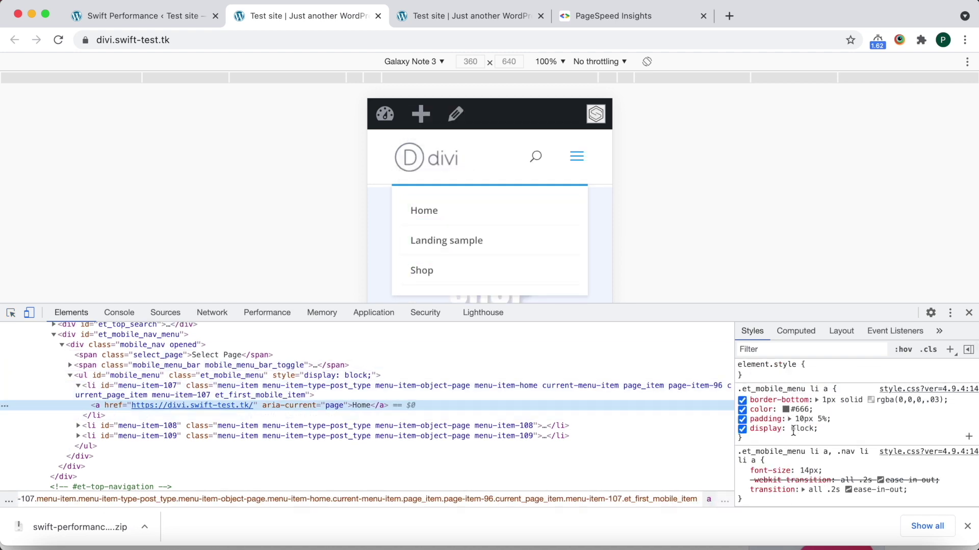
pyautogui.moveTo(758, 438); pyautogui.dragTo(686, 322)
pyautogui.press('super+c')
# Paste the .et_mobile_menu li a rule below the first rule and add the closing brace
pyautogui.click(157, 18)
pyautogui.scroll(-5, 576, 318)
pyautogui.press('Return')
pyautogui.press('Return')
pyautogui.press('super+v')
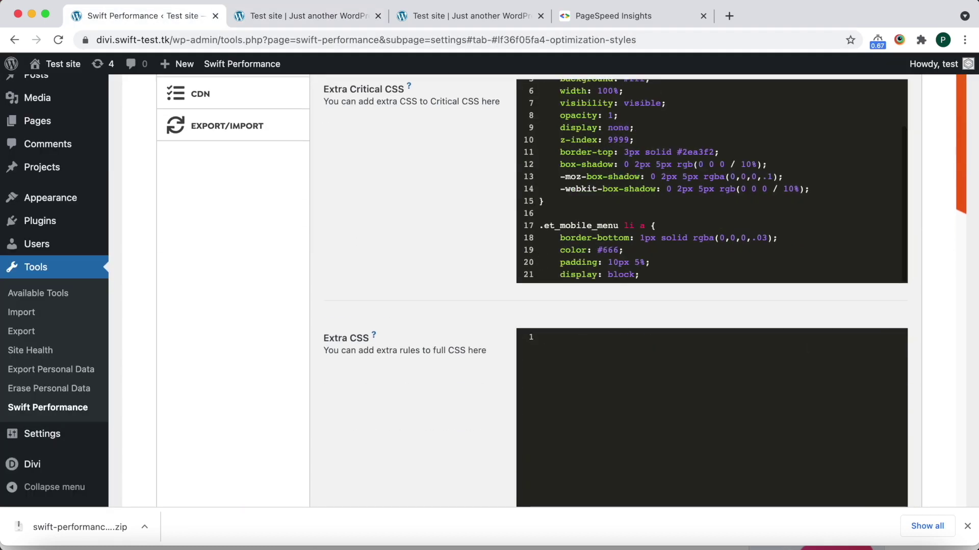
pyautogui.press('Return')
pyautogui.write('}')
pyautogui.scroll(3, 596, 203)
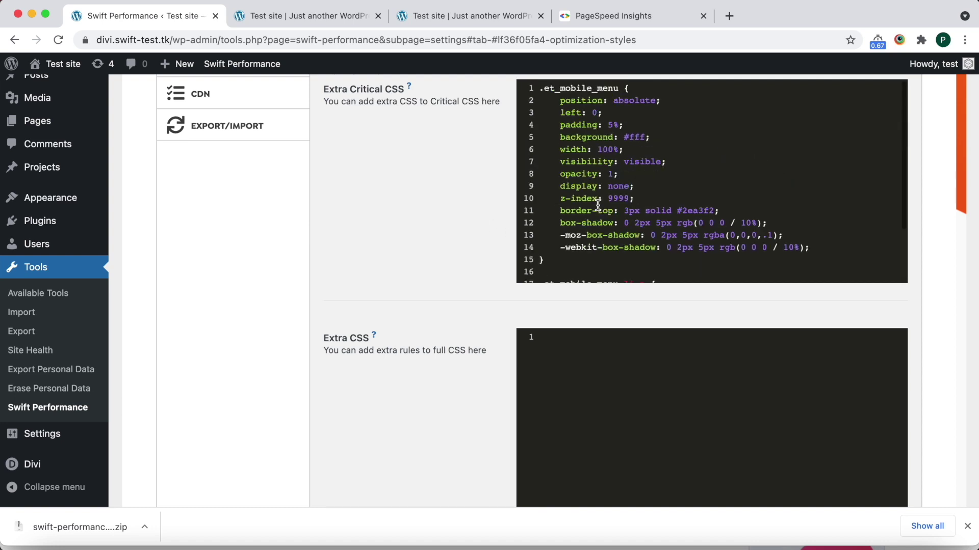
pyautogui.scroll(-3, 507, 194)
pyautogui.scroll(10, 507, 195)
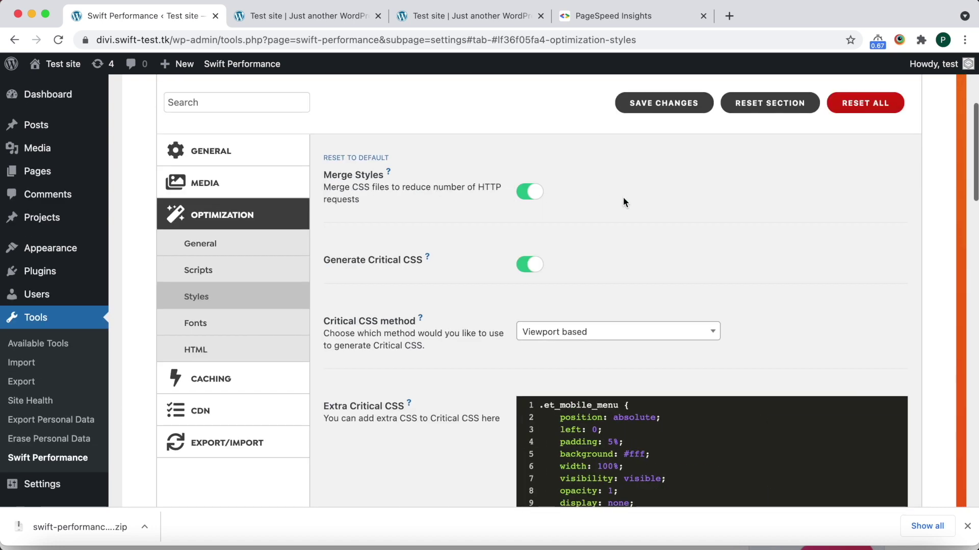
# Save the Extra Critical CSS, clear the cache, and re-cache the home URL from the Dashboard
pyautogui.click(647, 102)
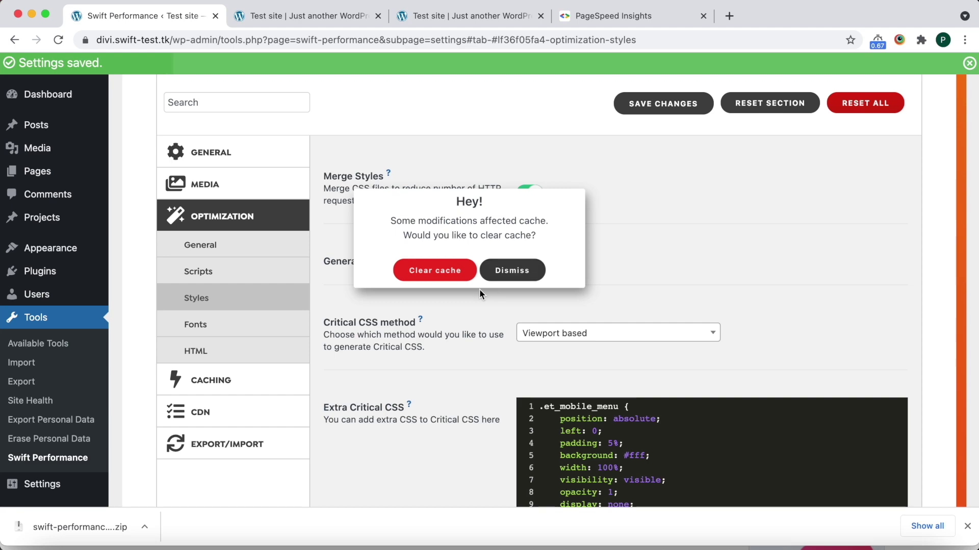
pyautogui.click(434, 273)
pyautogui.click(219, 231)
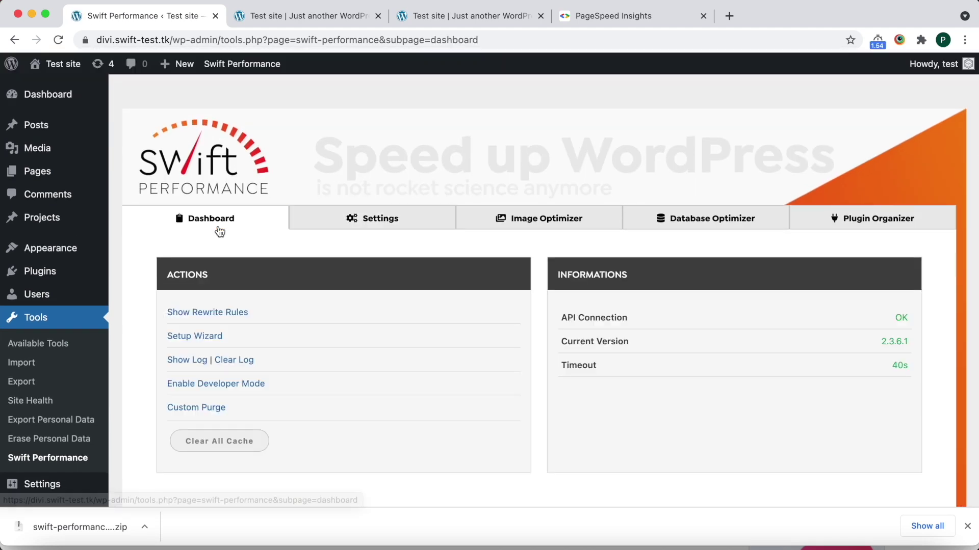
pyautogui.scroll(-10, 312, 339)
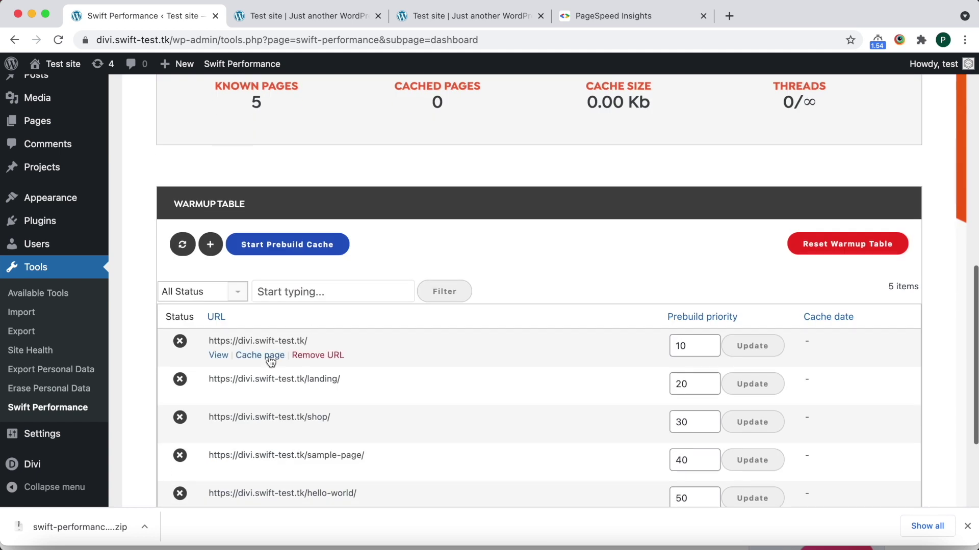
pyautogui.click(263, 355)
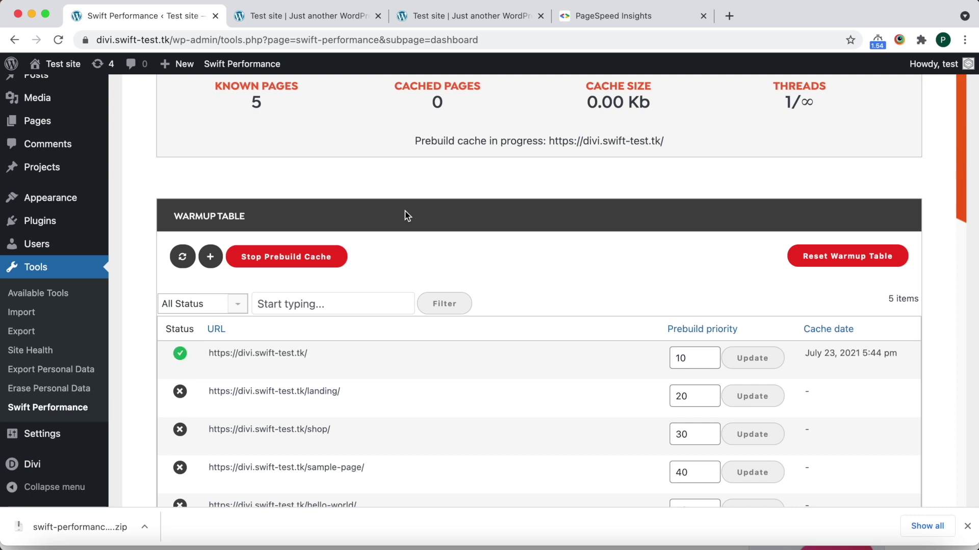
# Reload the force-cached page and compare its mobile dropdown menu with the uncached page's menu
pyautogui.click(454, 17)
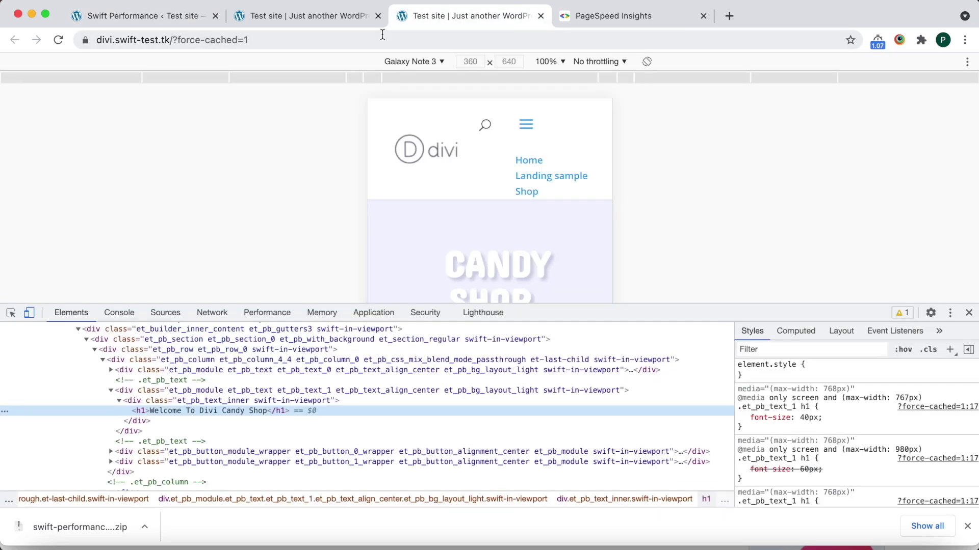
pyautogui.click(59, 40)
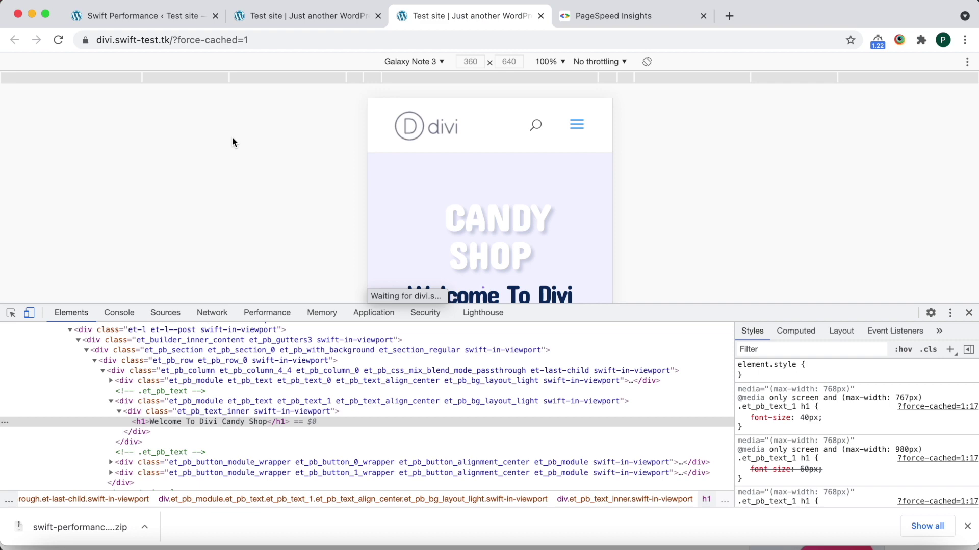
pyautogui.click(577, 124)
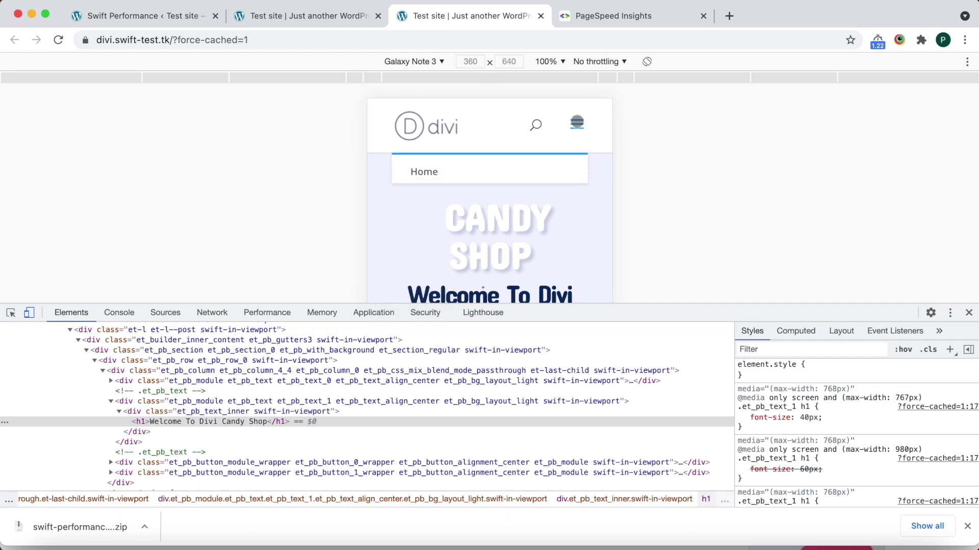
pyautogui.click(339, 14)
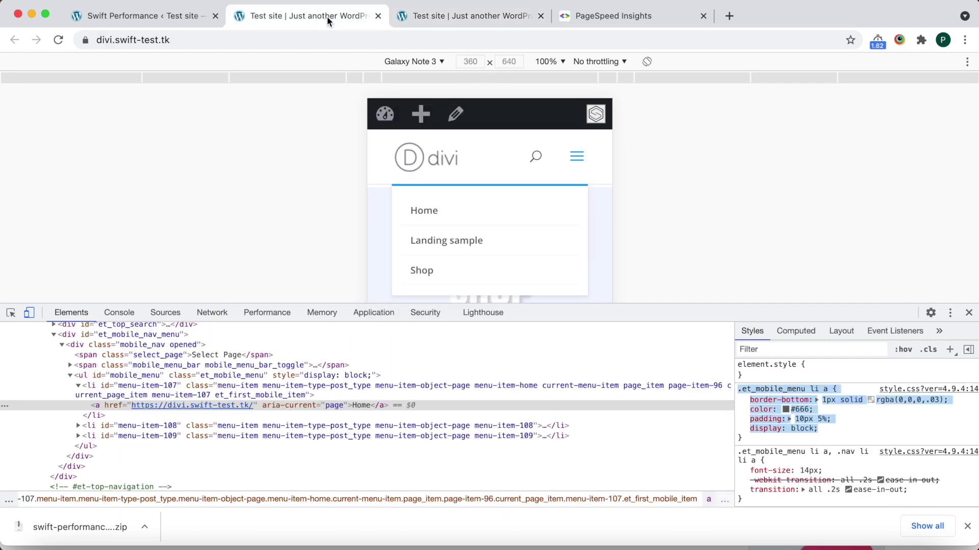
pyautogui.click(577, 156)
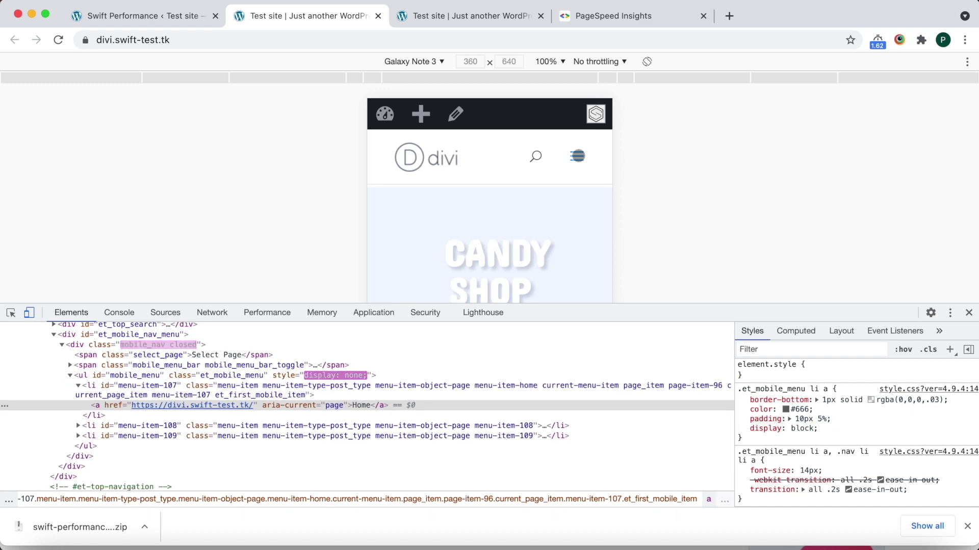
pyautogui.click(576, 156)
pyautogui.click(618, 14)
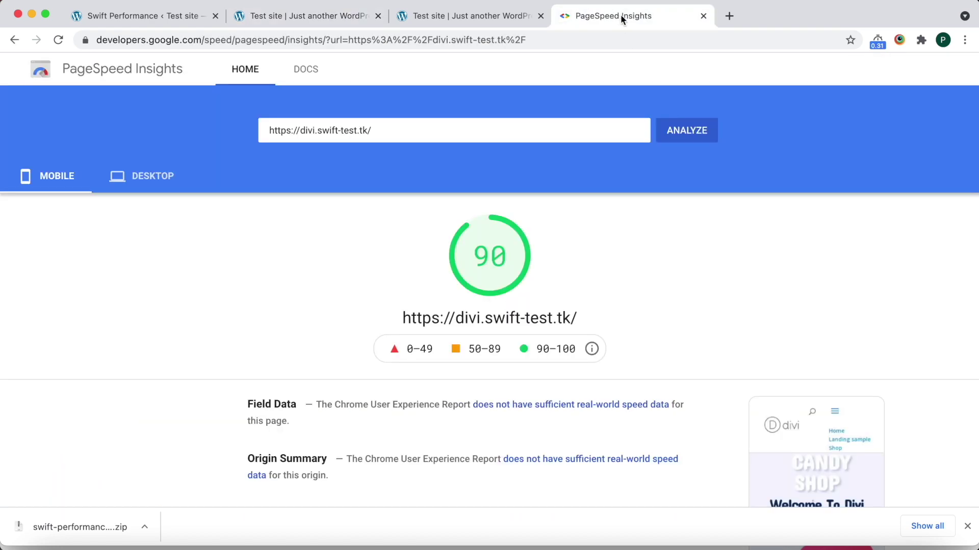
# Rerun the PageSpeed Insights mobile test for divi.swift-test.tk and review the new score of 92
pyautogui.click(685, 134)
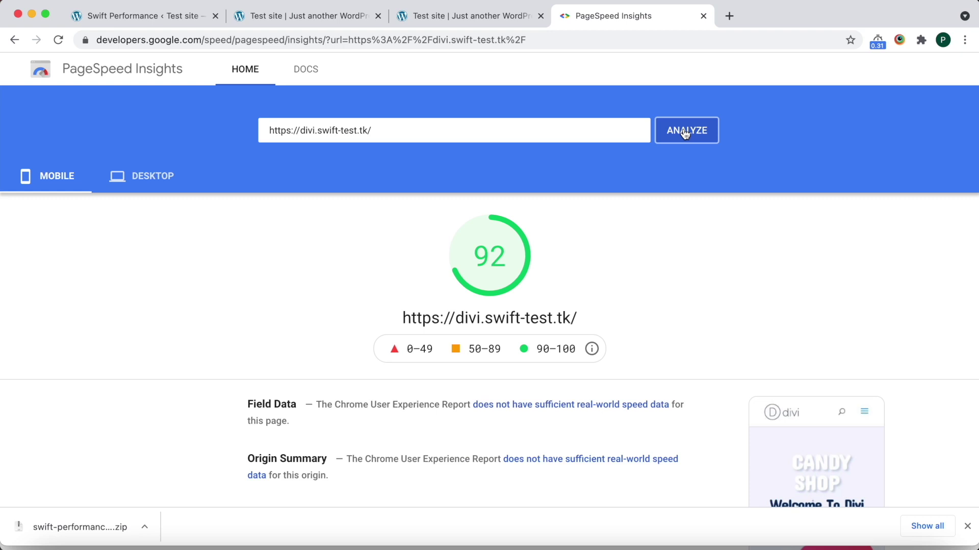
pyautogui.scroll(-3, 805, 277)
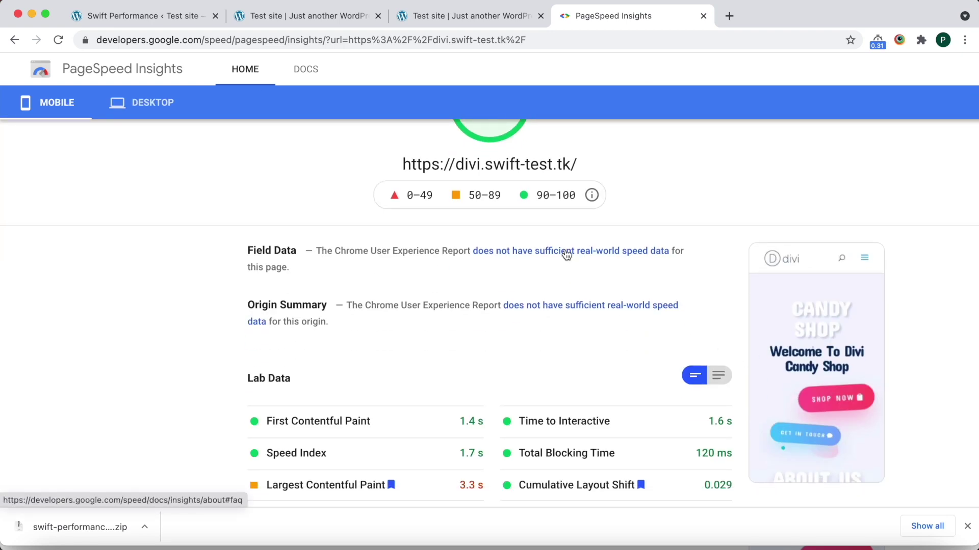
pyautogui.scroll(3, 566, 255)
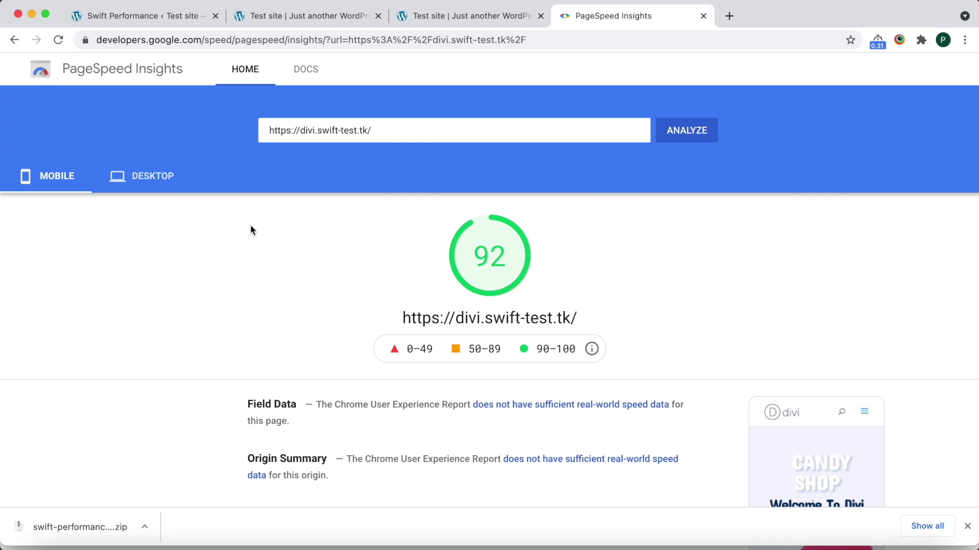